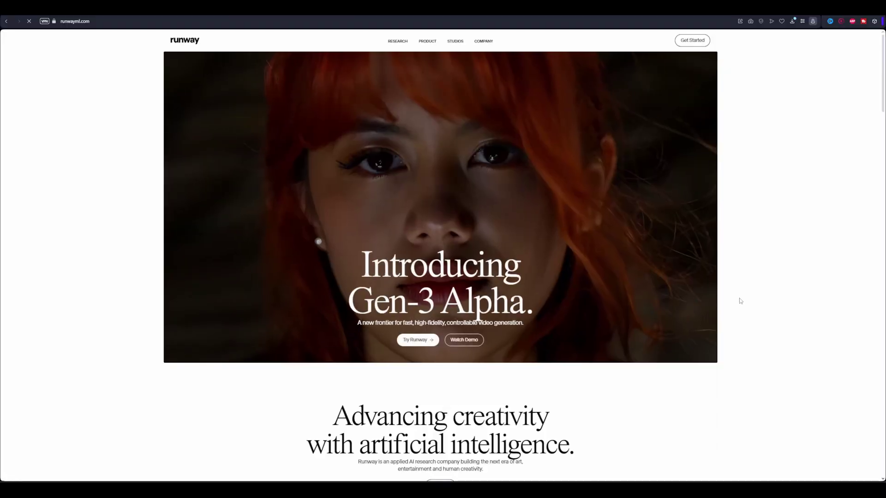
scroll(740, 300, down, 6)
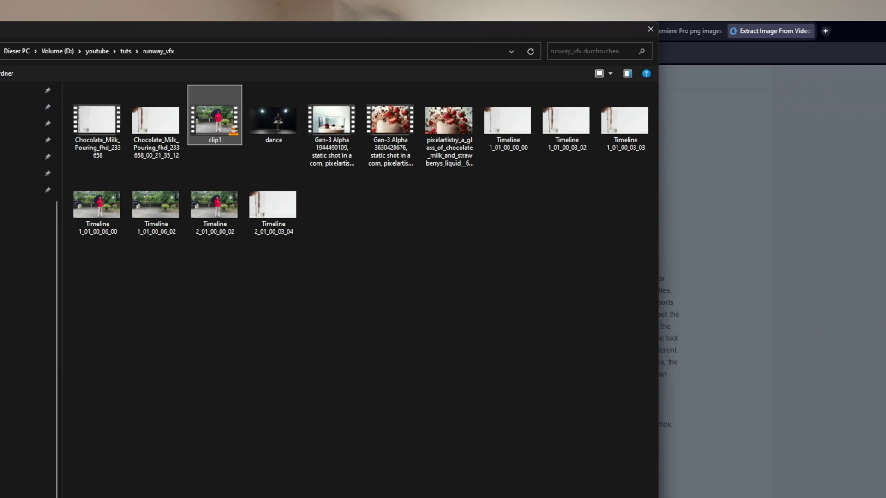
Step: Load clip1.mov into the online image extractor and open its max count and time interval choices
key(Return)
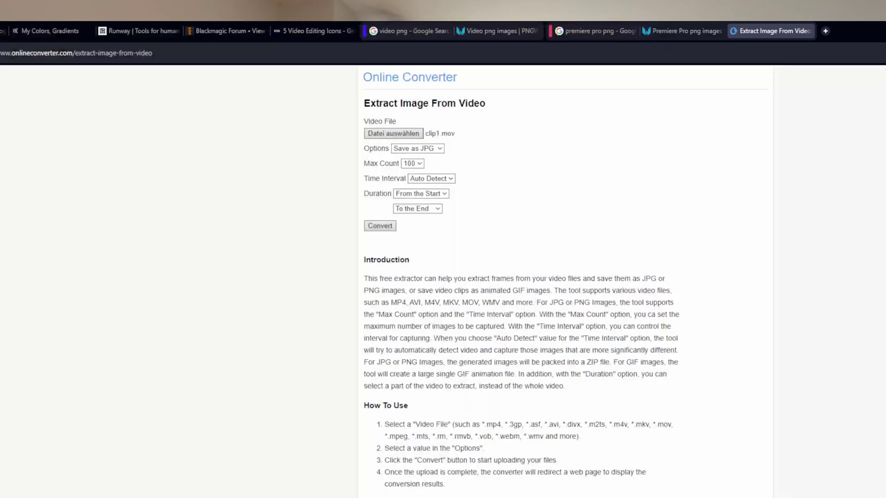
click(419, 164)
click(413, 179)
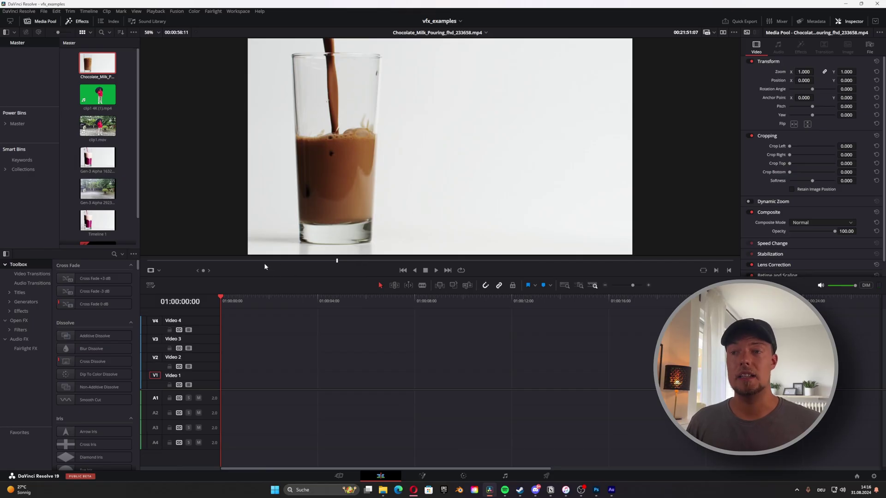
Step: Scrub back and forth through the chocolate milk pouring clip in the source viewer to examine how the glass fills
drag(264, 266, 163, 275)
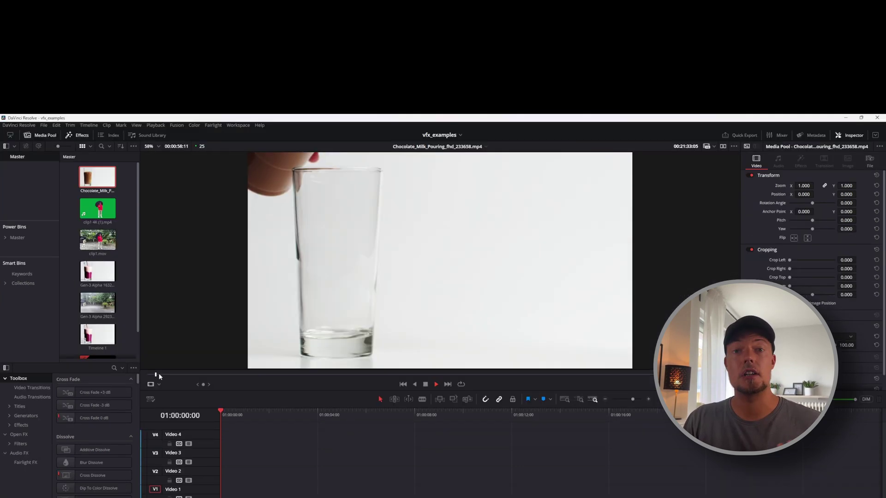
drag(185, 260, 269, 265)
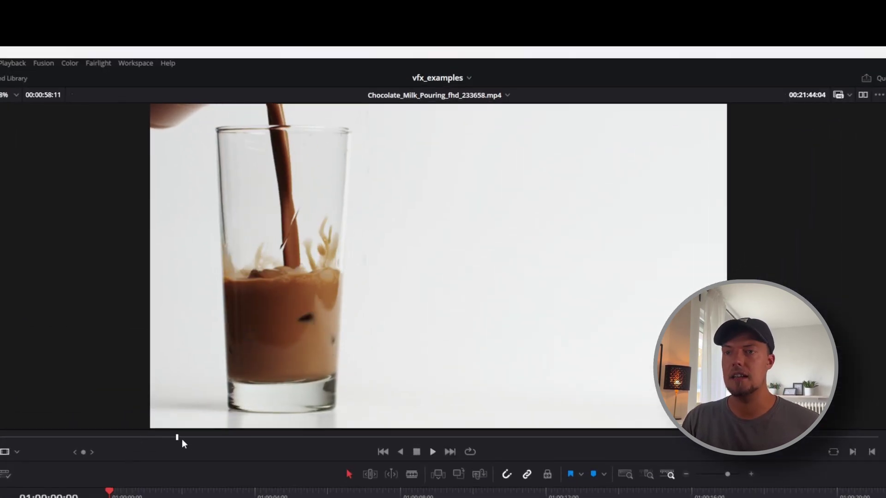
drag(182, 439, 97, 443)
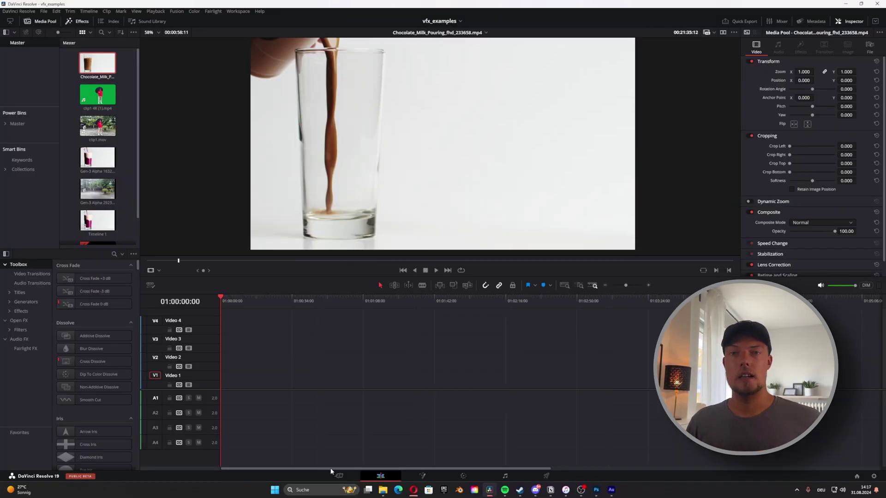
Step: Place the chocolate milk clip at the start of Video 1 and split it at 01:00:03:03
click(335, 387)
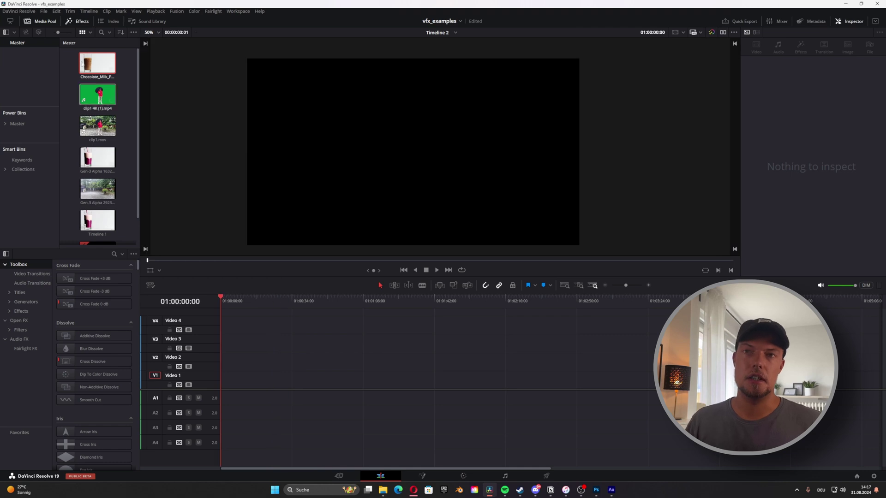
drag(207, 223, 244, 365)
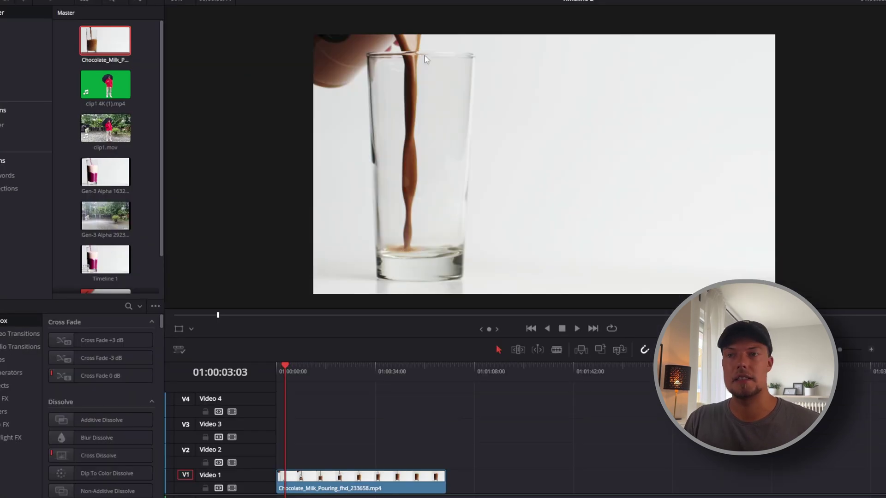
drag(286, 368, 285, 370)
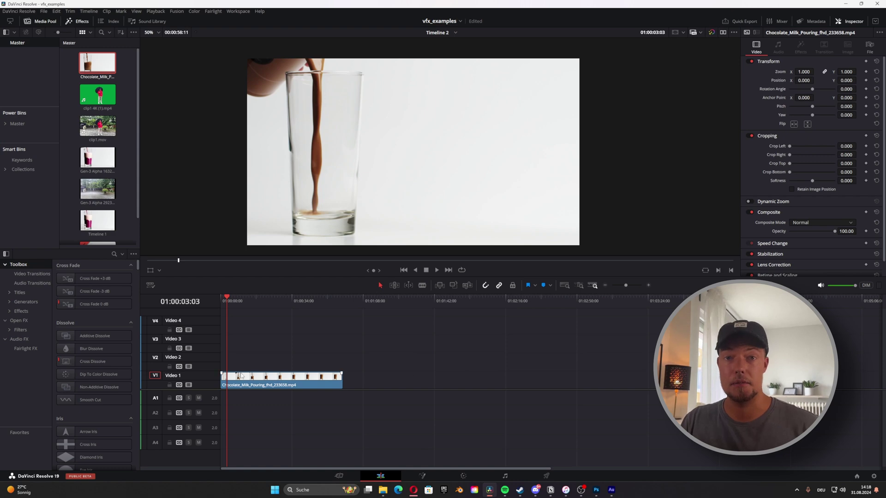
scroll(232, 379, up, 10)
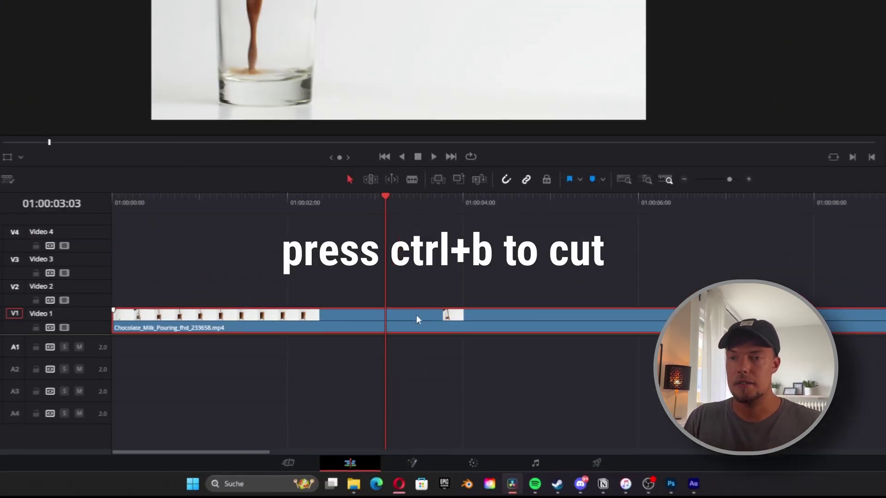
key(ctrl+b)
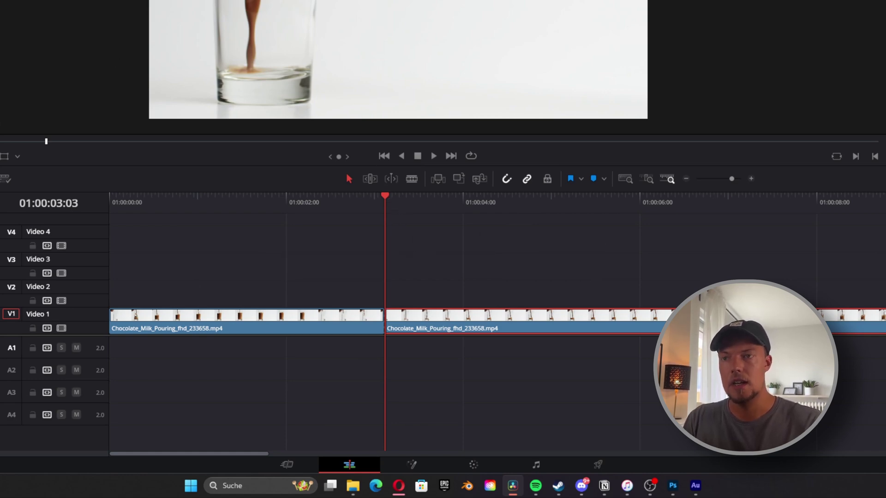
Step: Export the current frame at 01:00:03:03 as a still image
click(44, 11)
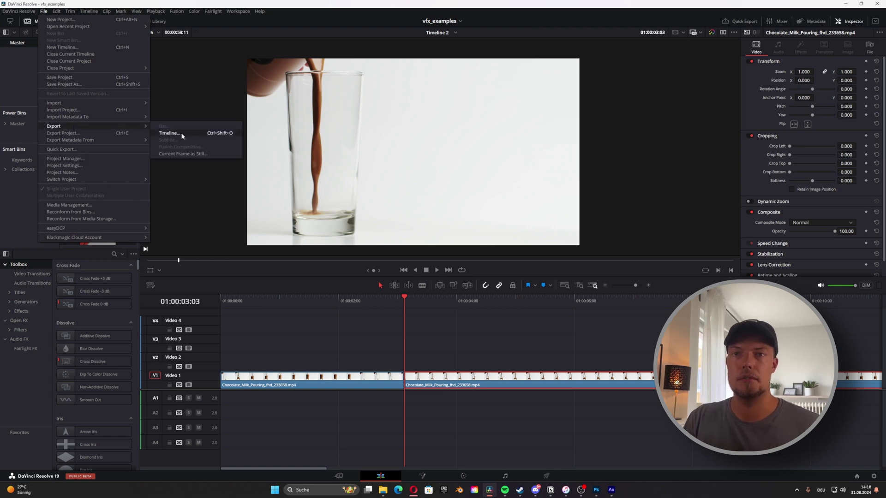
mouse_move(73, 125)
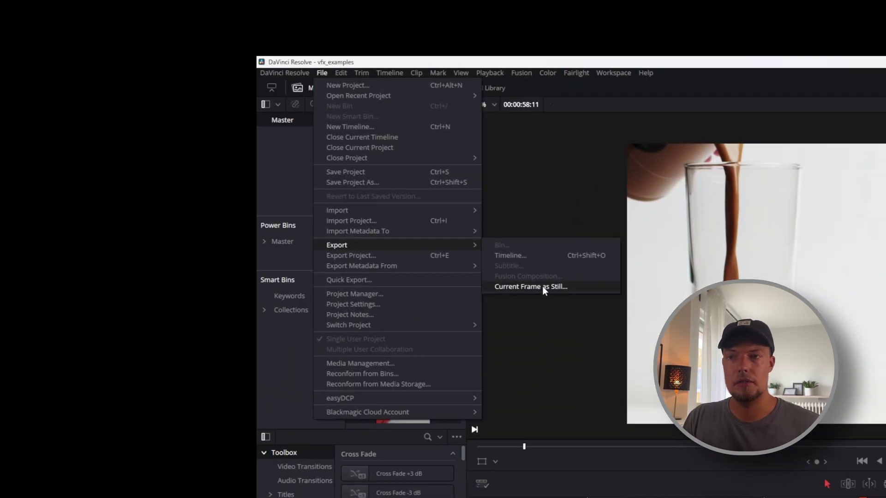
click(542, 286)
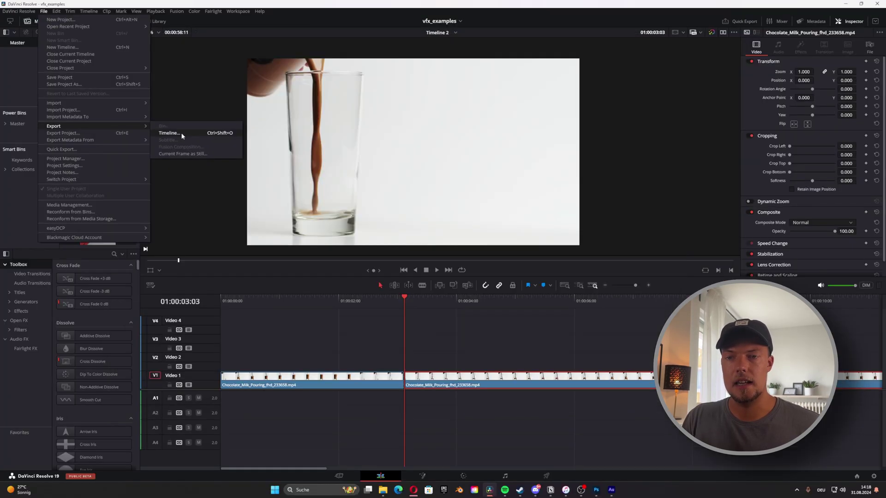
click(191, 154)
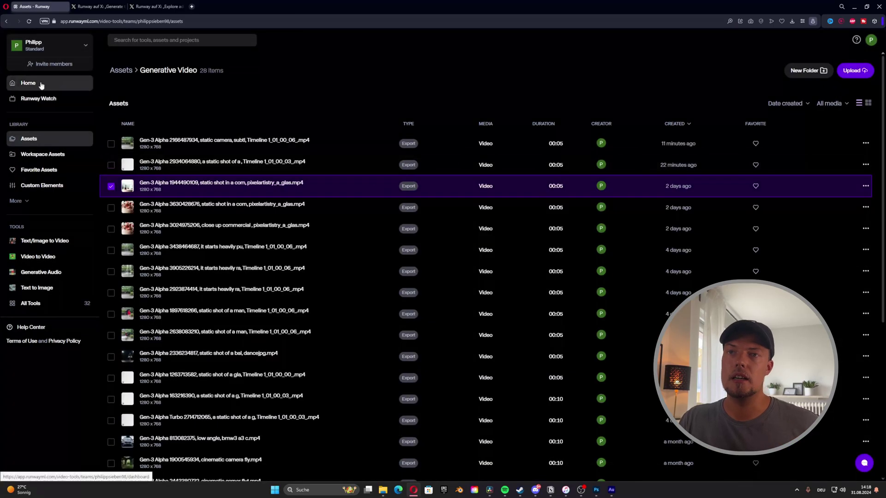
Step: In Runway, start a Gen-3 Alpha generation from the home page using the asset Timeline 1_01_00_03_03.jpg as the image
click(30, 83)
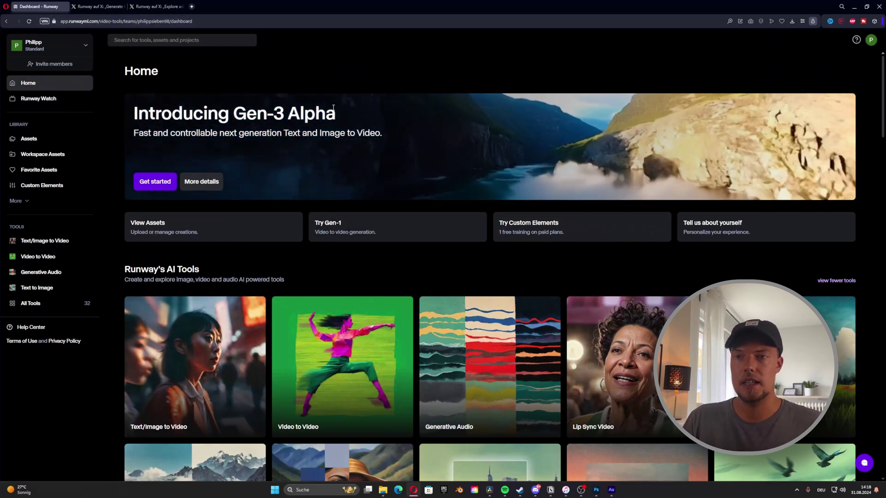
click(158, 182)
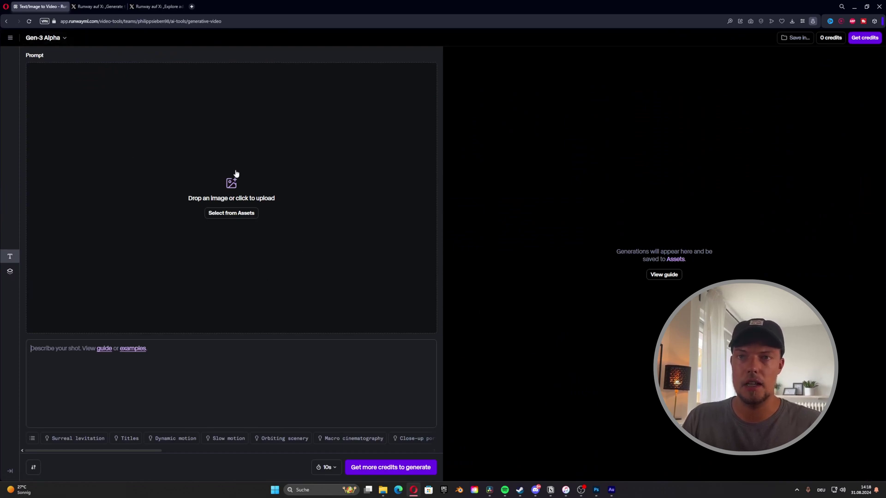
click(239, 214)
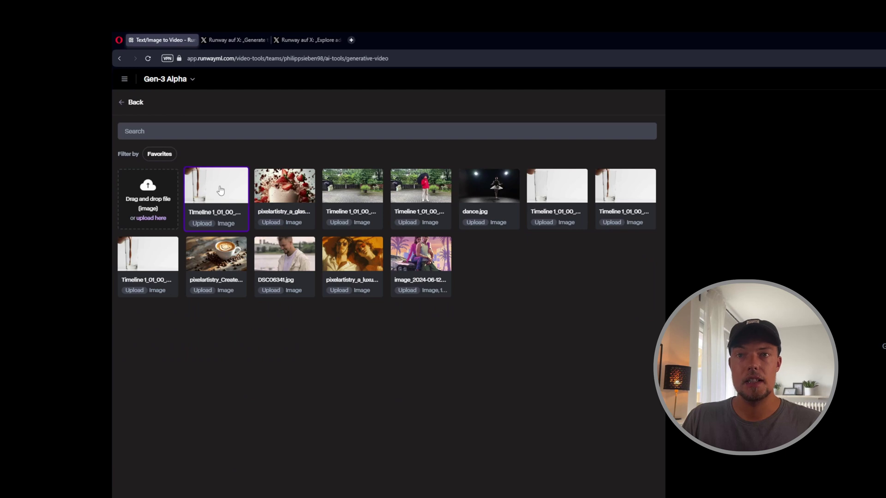
click(220, 190)
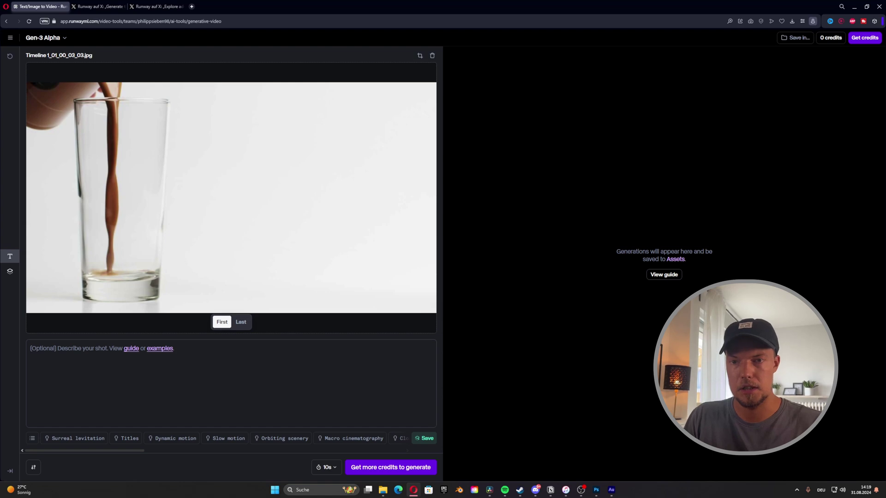
Step: Enter the prompt "a static shot of a glass. The chocolate milk transforms after time into a strawberry milk and explodes with a lot of foam as the camera remains in a static shot"
text(a static shot of a glass. The chocolate milk transforms after time into a strawberry milk and explodes with a lot of foam as the camera remains in a static shot)
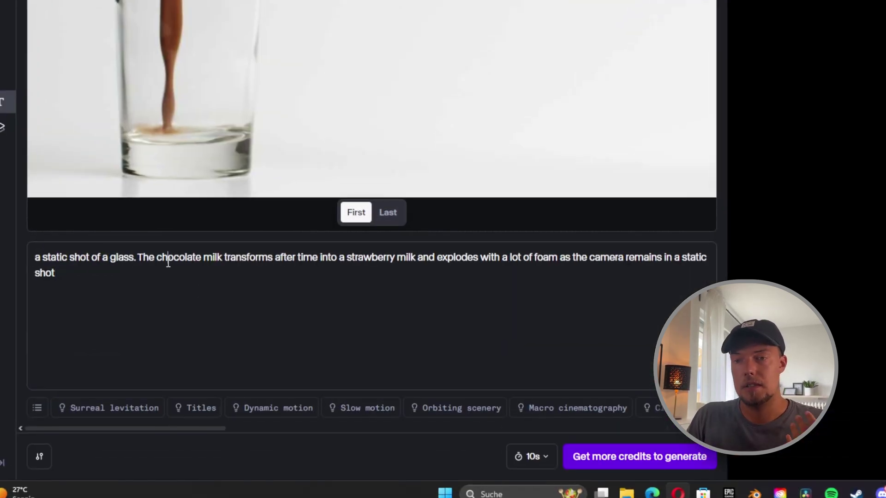
drag(322, 258, 423, 260)
click(470, 267)
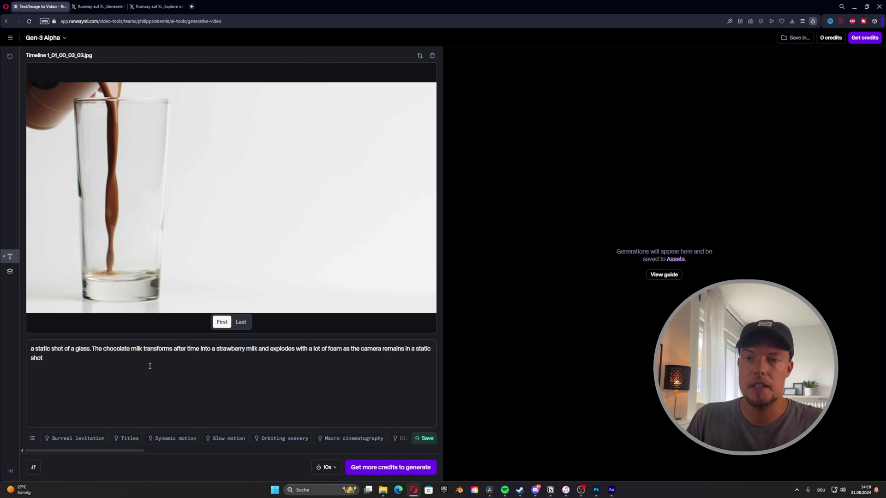
drag(47, 349, 82, 349)
click(83, 349)
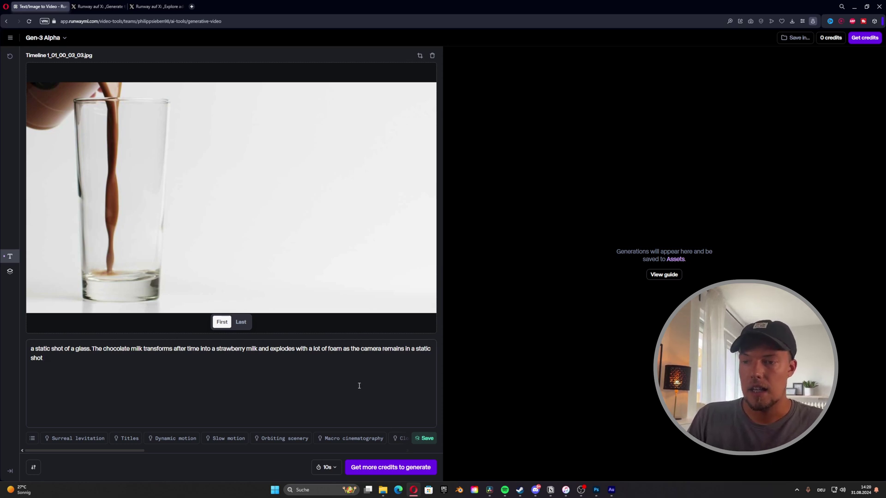
Step: Set the duration of the video generation to 5 seconds
click(326, 467)
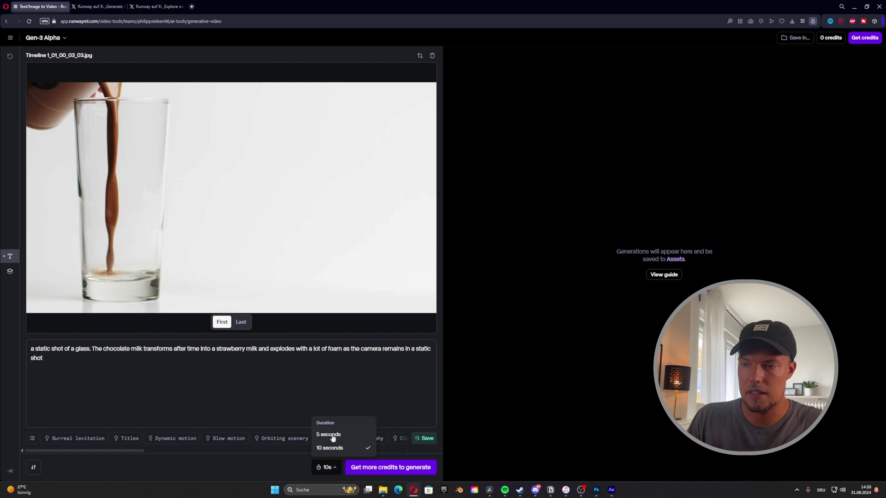
click(342, 435)
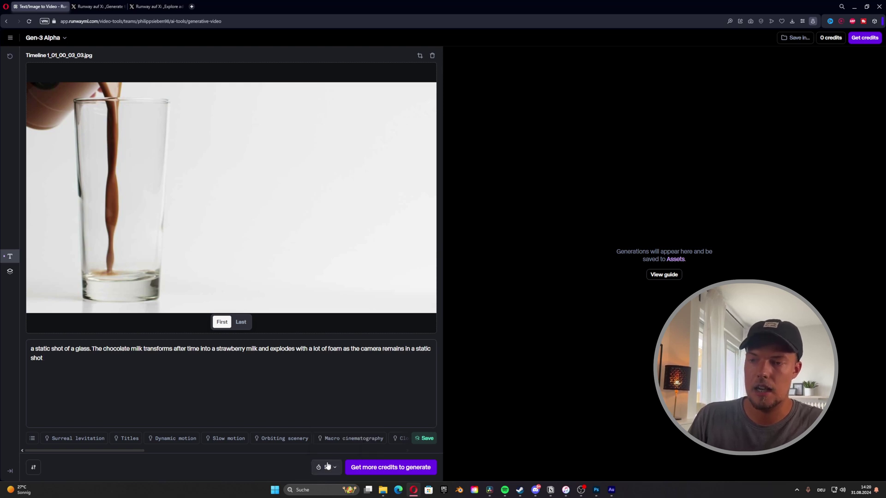
click(334, 467)
click(334, 467)
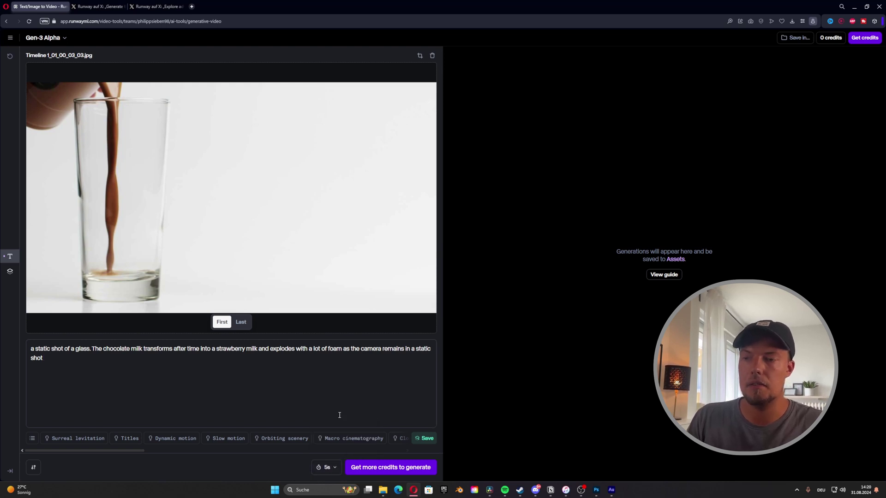
click(326, 468)
click(292, 470)
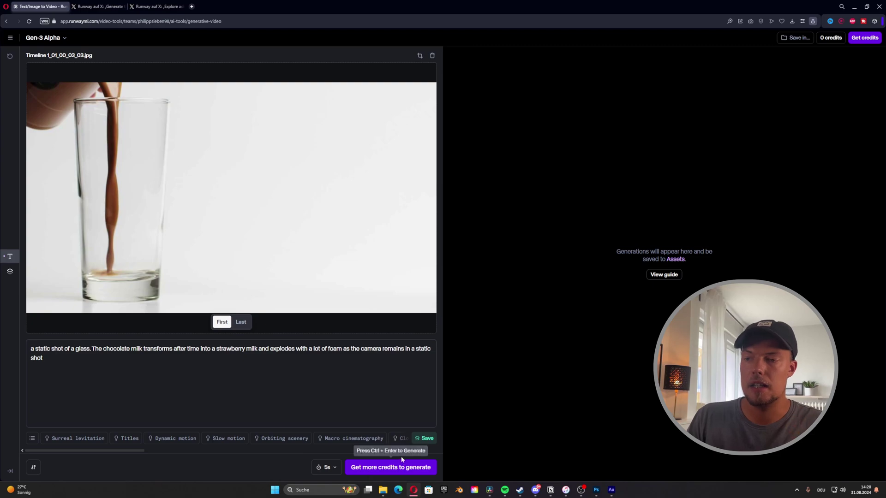
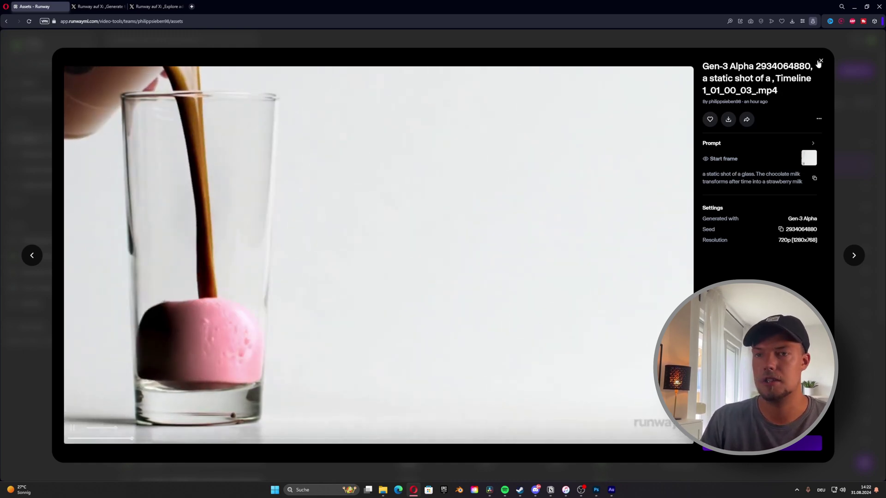
Step: Close the current preview and watch the generated video of the glass being filled with chocolate cookies
key(Escape)
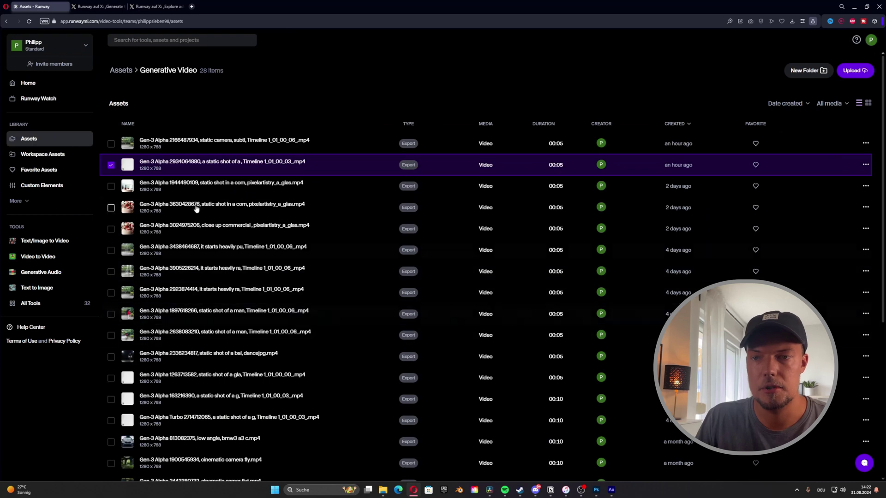
scroll(240, 332, down, 1)
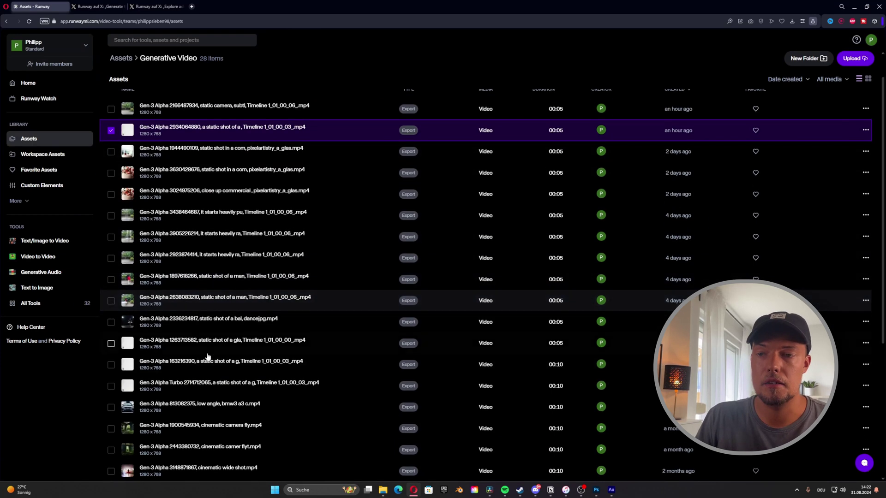
click(207, 347)
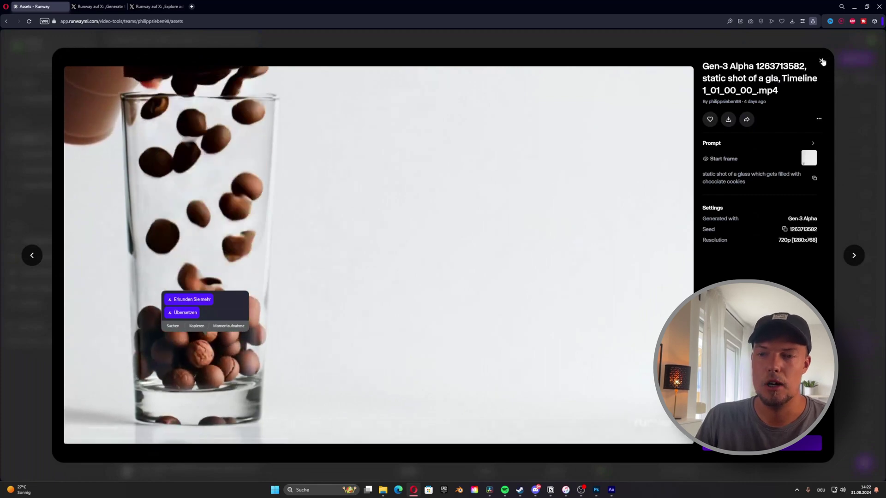
click(850, 71)
Step: Open the generated video Gen-3 Alpha 163216390 and scrub through its change from chocolate to strawberry milk
click(231, 366)
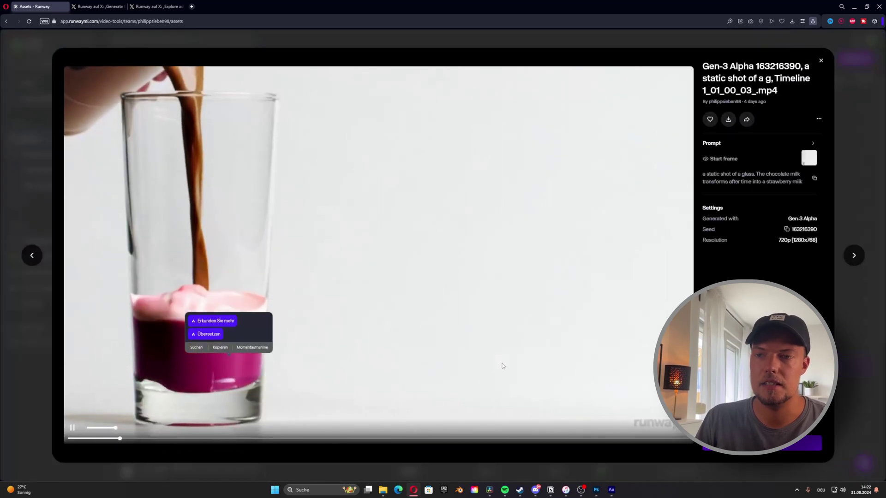
click(605, 390)
click(73, 427)
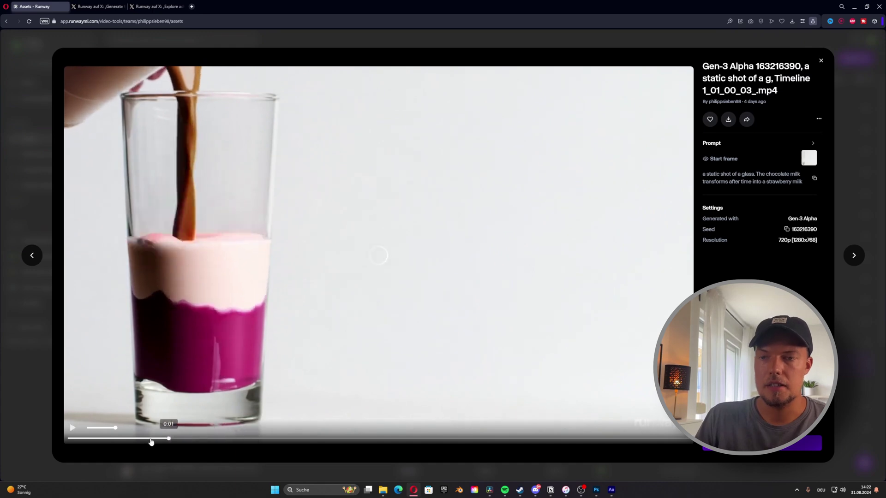
click(83, 438)
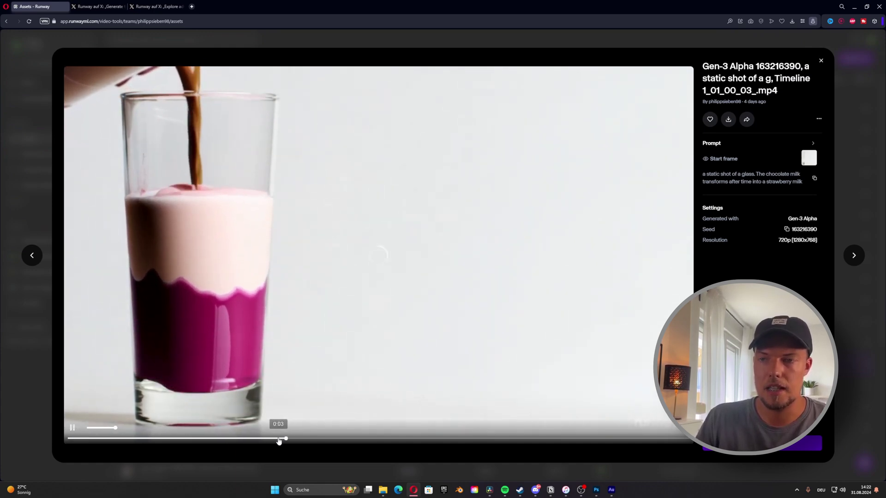
click(133, 438)
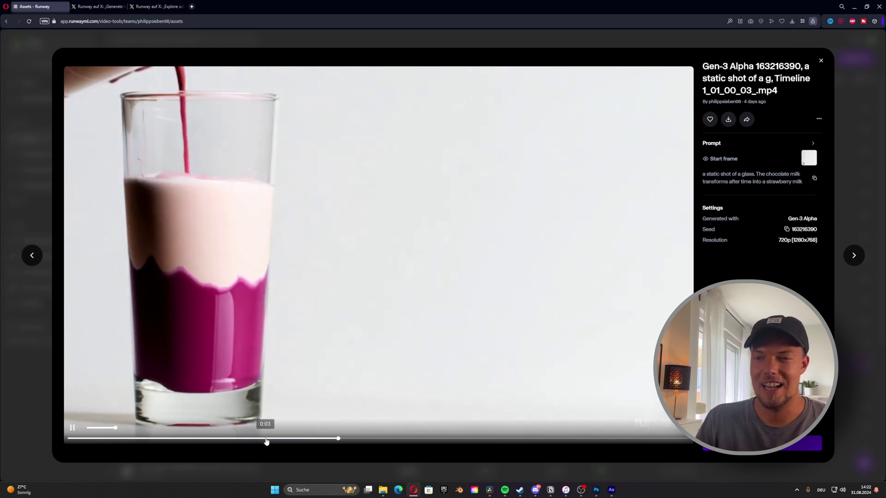
drag(265, 439, 20, 443)
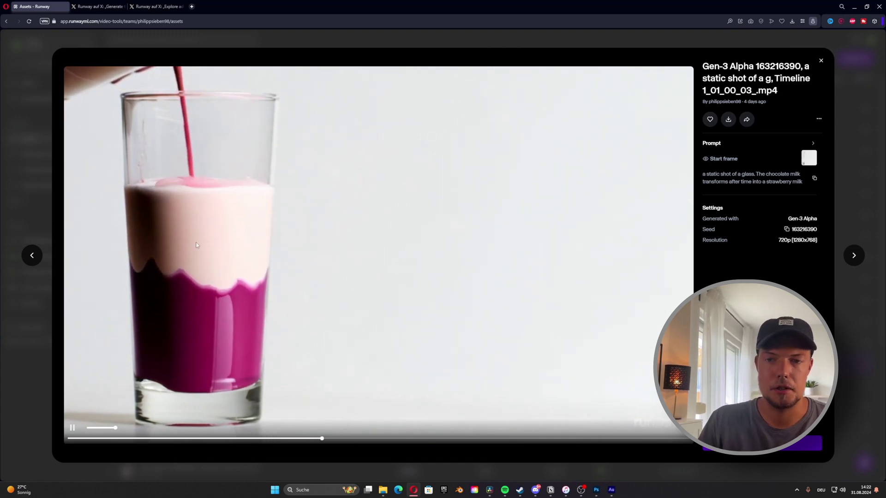
Step: Pause the generated video, switch to DaVinci Resolve and delete the part of the chocolate milk clip after 01:00:03:03 in Timeline 2
click(73, 429)
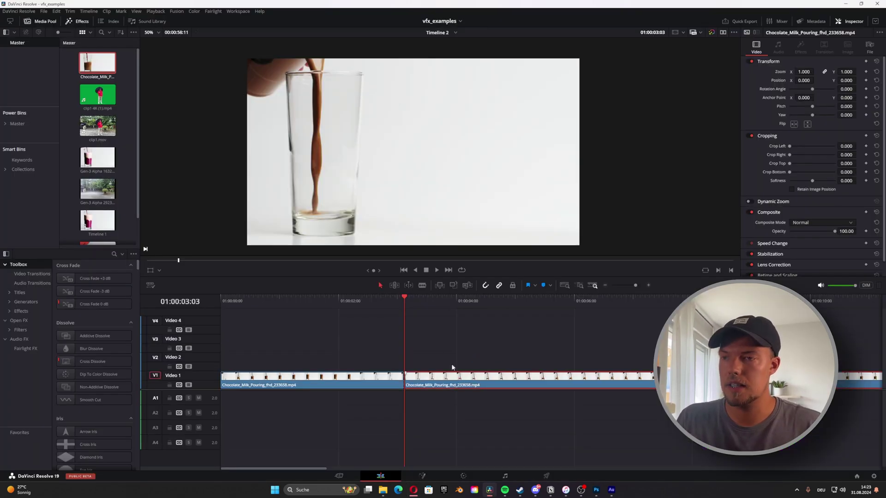
mouse_move(401, 298)
mouse_down()
mouse_move(484, 300)
mouse_move(405, 304)
mouse_up()
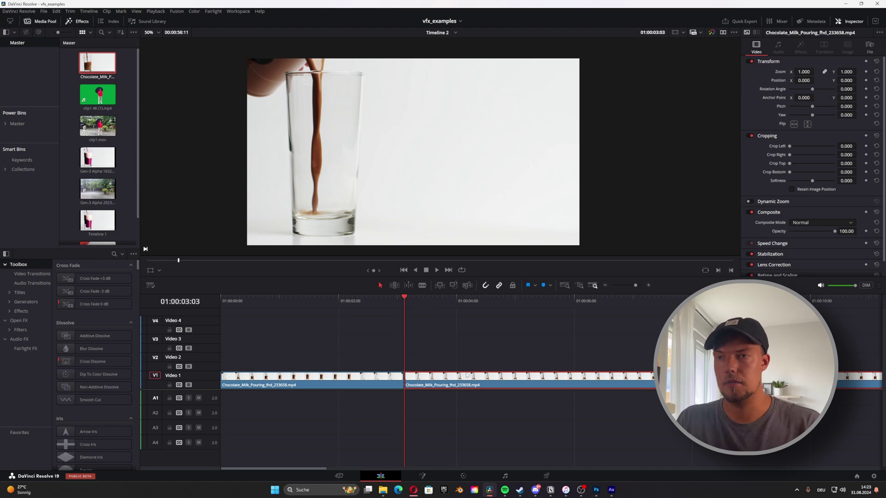
key(Delete)
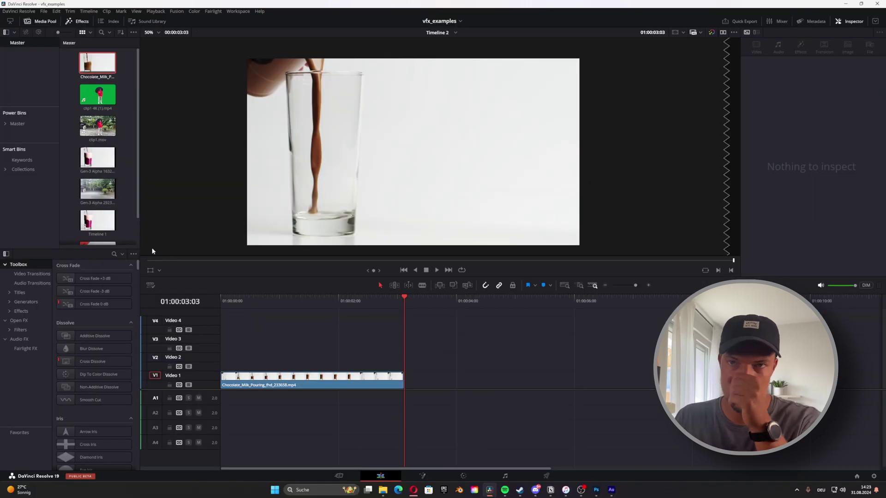
Step: Preview the Gen-3 Alpha 163216390 clip from the media pool and place it on Video 1 directly after the chocolate milk clip
double_click(97, 160)
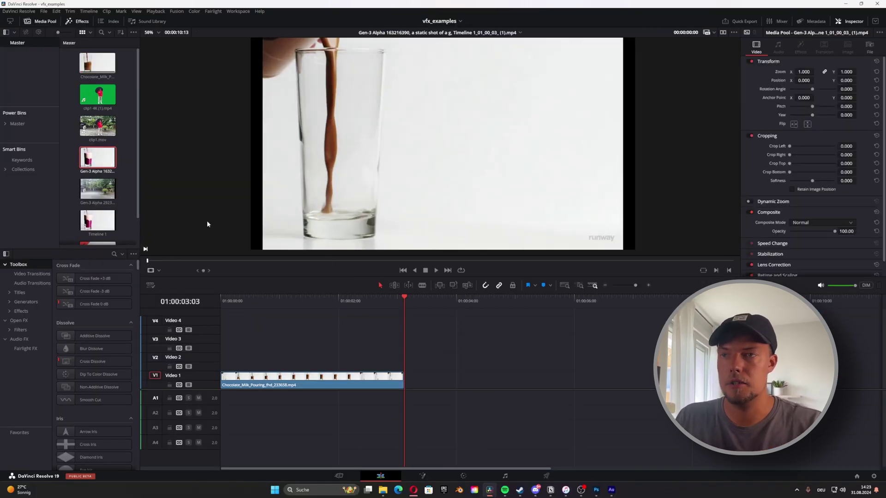
key(space)
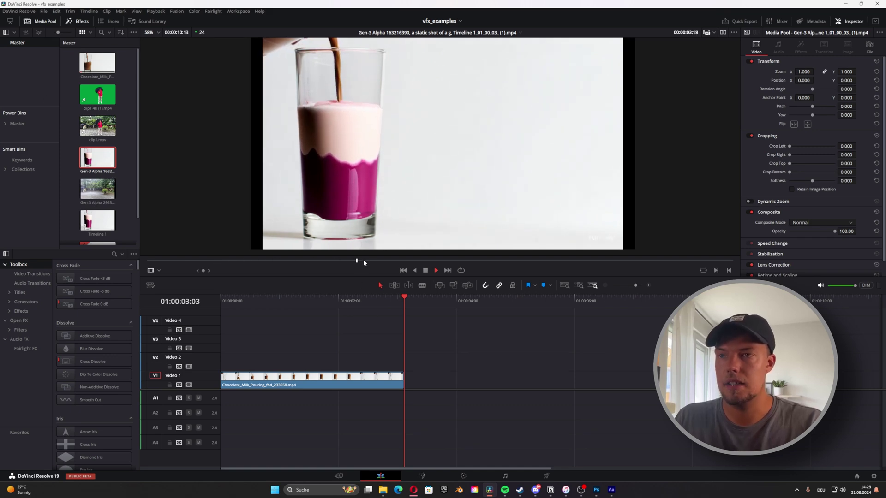
drag(363, 261, 177, 262)
key(space)
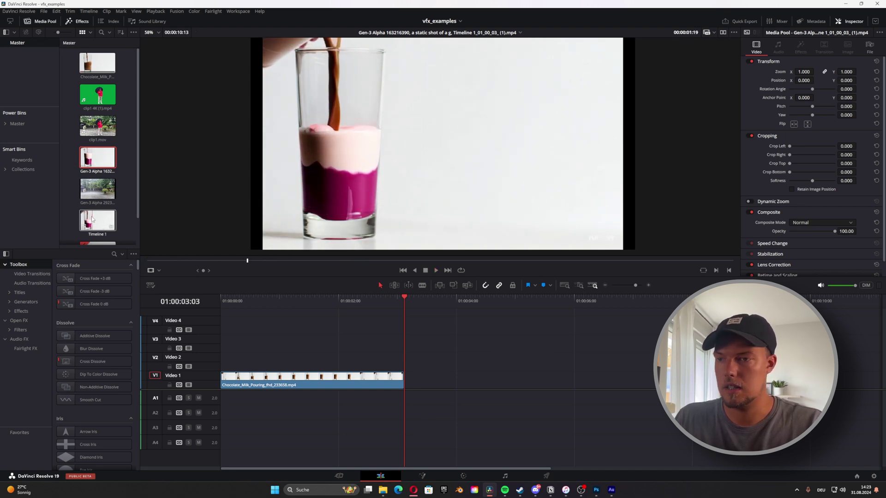
drag(220, 209, 405, 379)
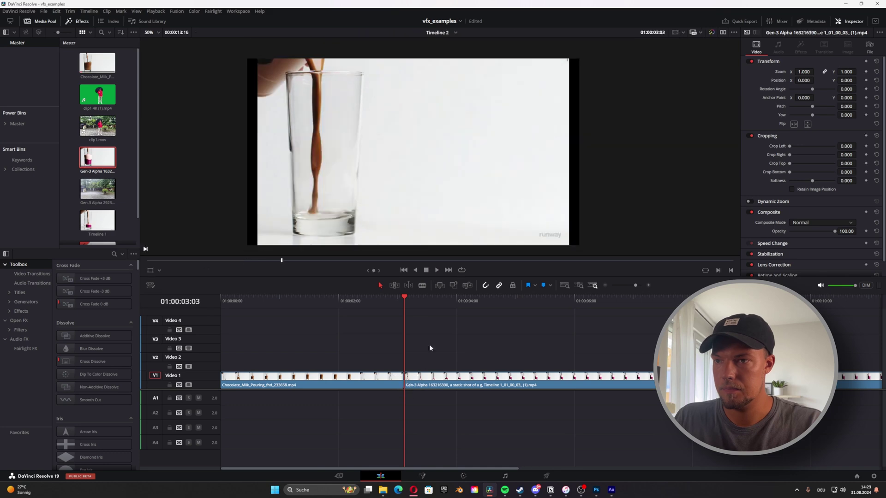
Step: Play and scrub Timeline 2 across the cut to examine the transition from the original footage to the generated clip
drag(406, 306, 220, 299)
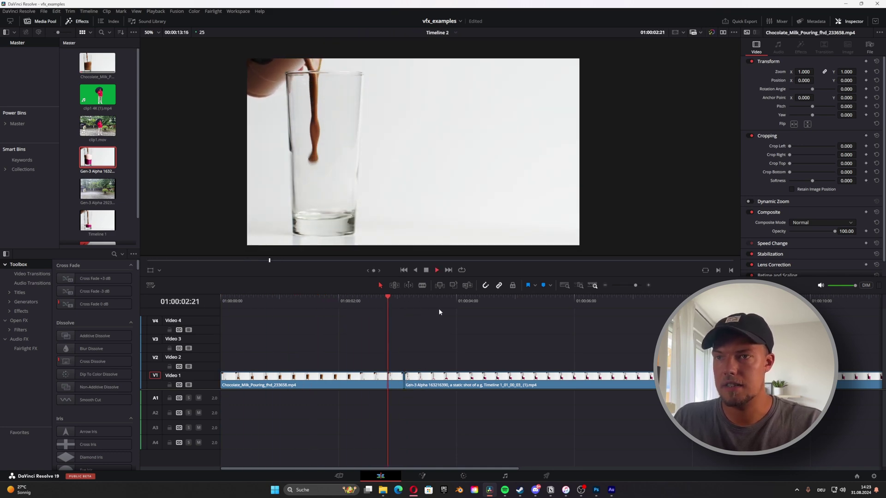
click(348, 299)
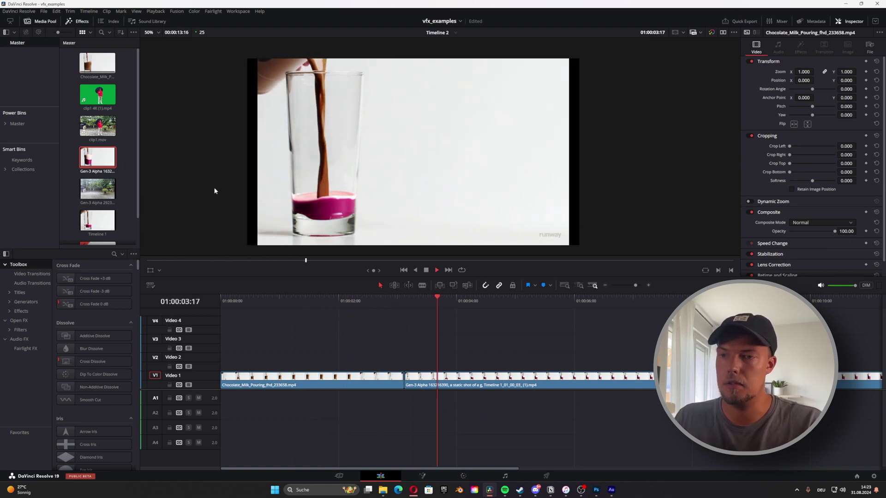
drag(413, 302, 210, 303)
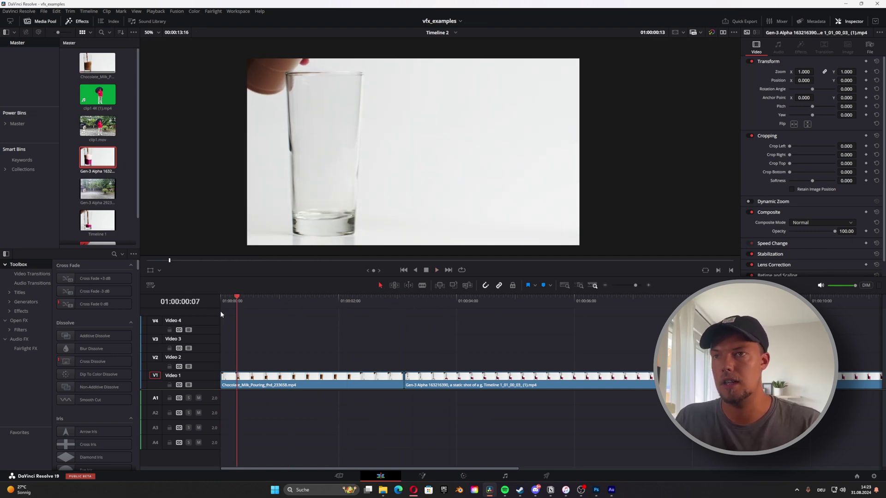
drag(403, 303, 318, 331)
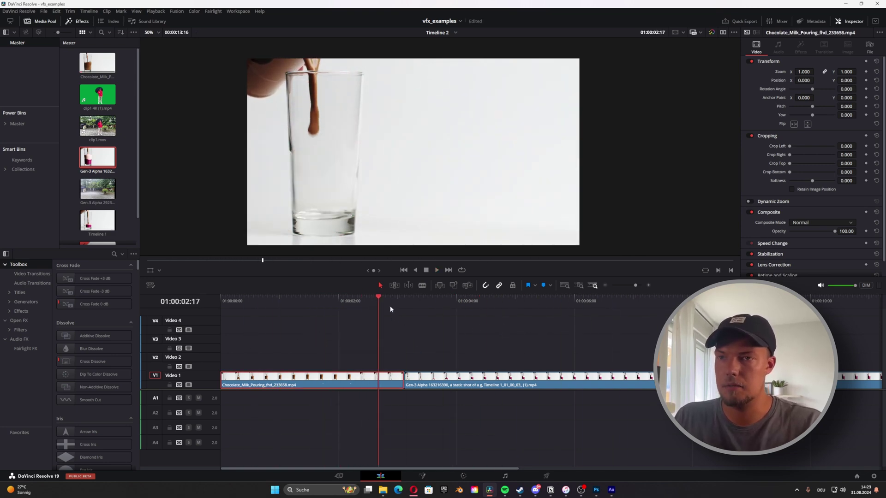
drag(390, 309, 245, 311)
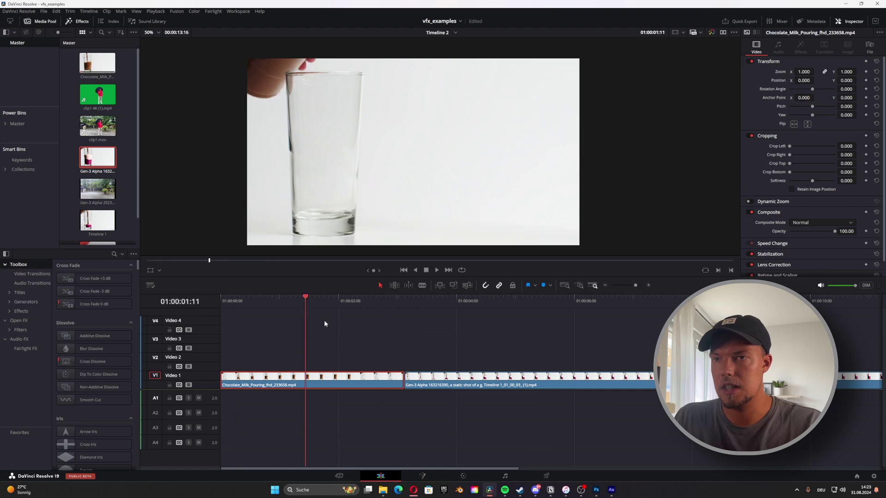
drag(324, 322, 621, 340)
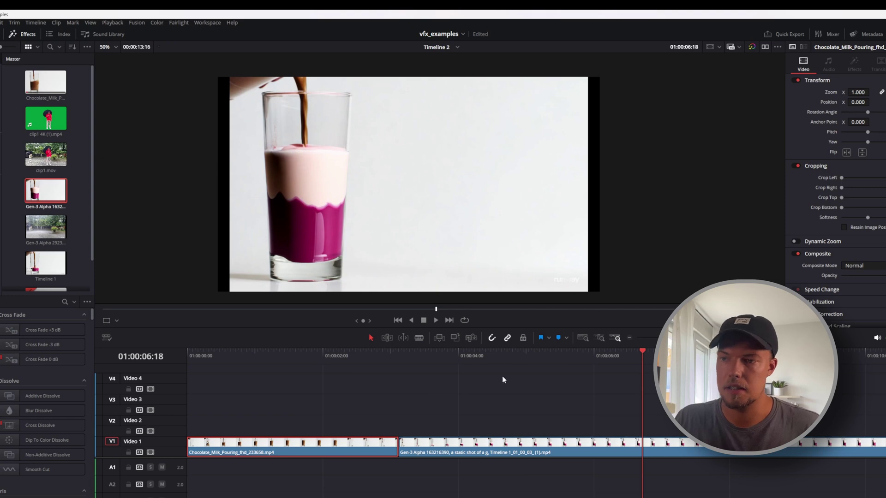
drag(455, 356, 231, 386)
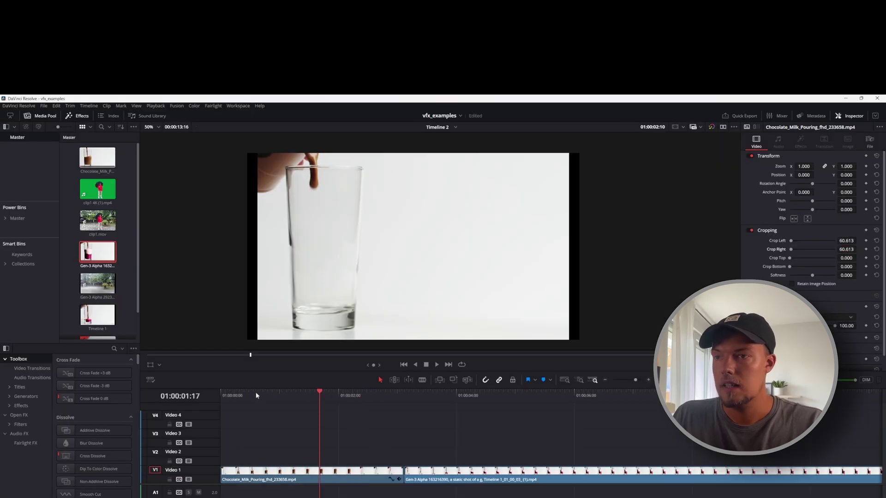
Step: Replay the cropped chocolate milk clip into the generated clip to check how well their framing matches
click(256, 396)
key(space)
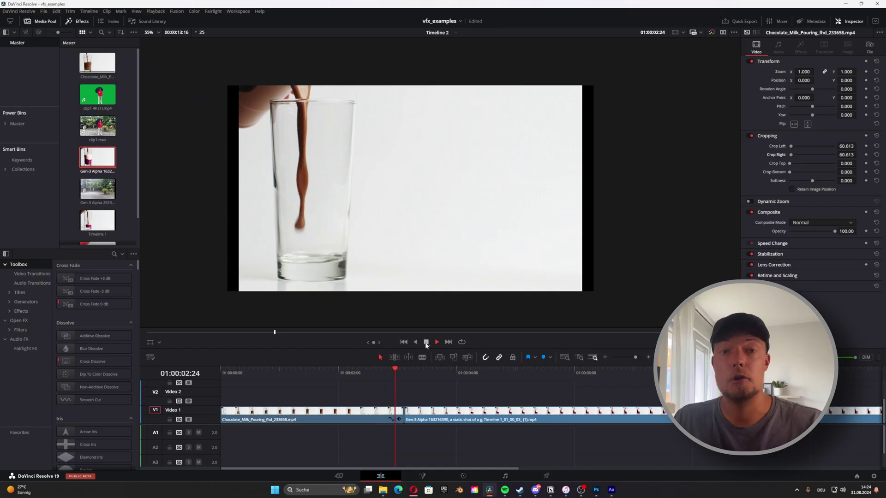
click(427, 343)
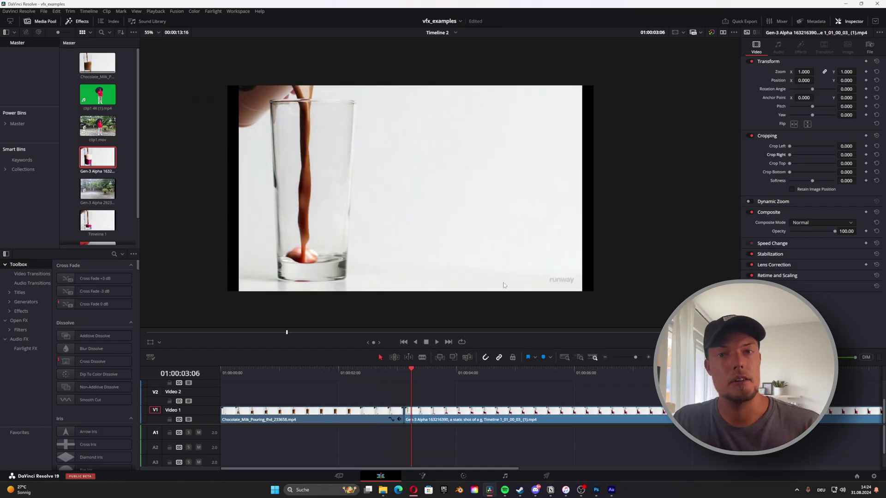
Step: Switch to Runway, close the video preview and open a new Gen-3 Alpha text/image-to-video session from the home page
click(413, 492)
click(820, 60)
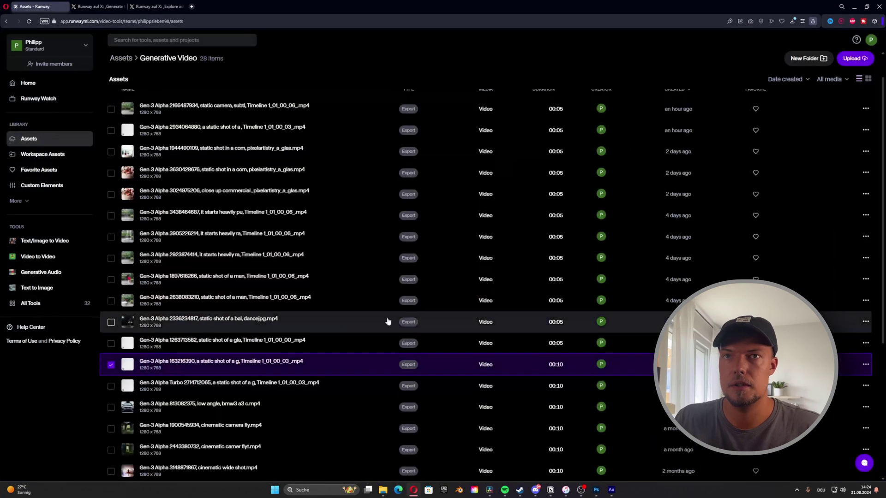
click(28, 84)
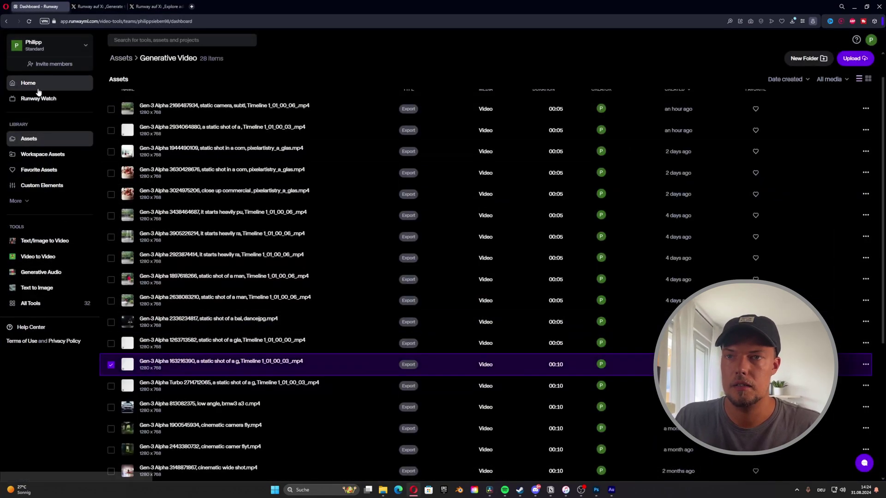
click(151, 183)
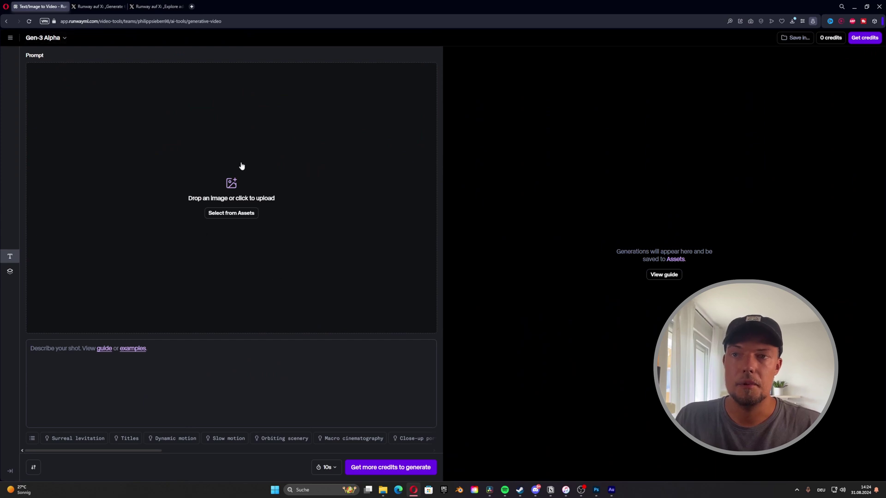
Step: Load the pixelartistry image of the strawberry and chocolate milk glass from the assets and set the duration to 5 seconds
click(237, 214)
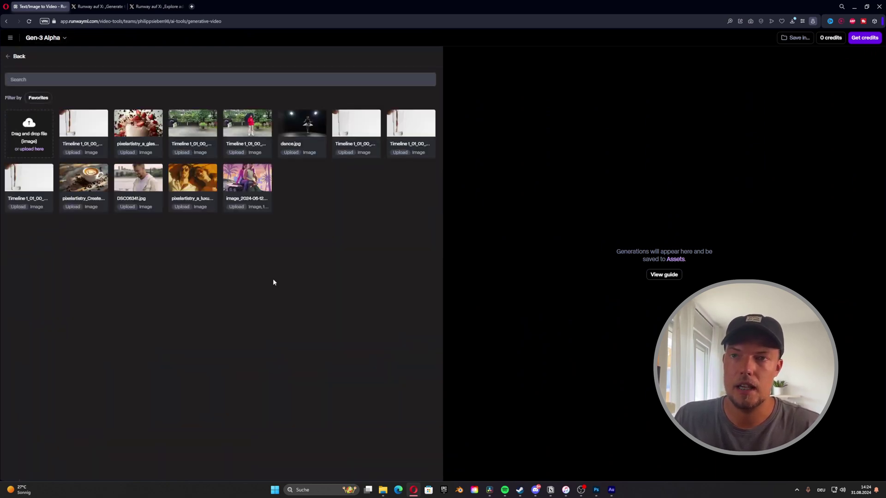
click(137, 128)
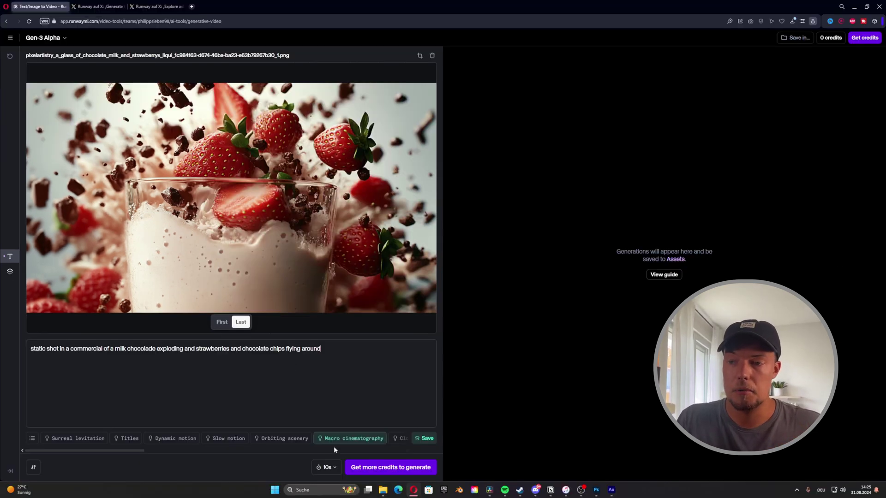
click(339, 467)
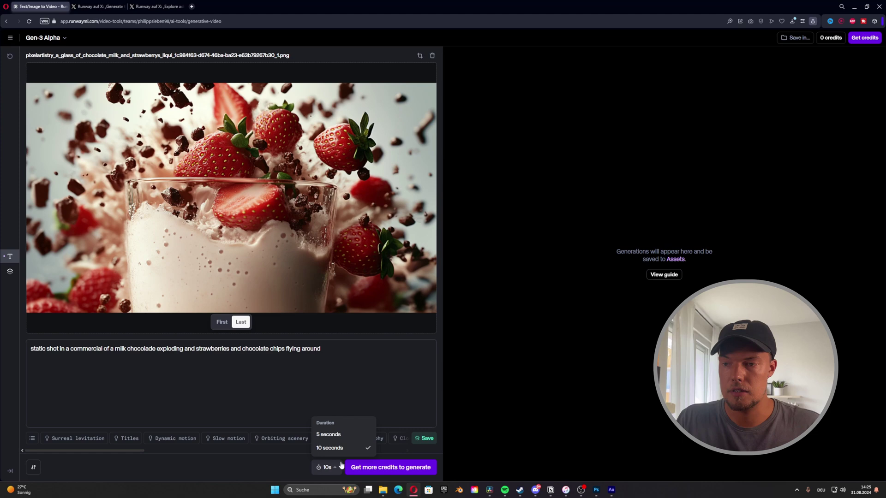
click(329, 434)
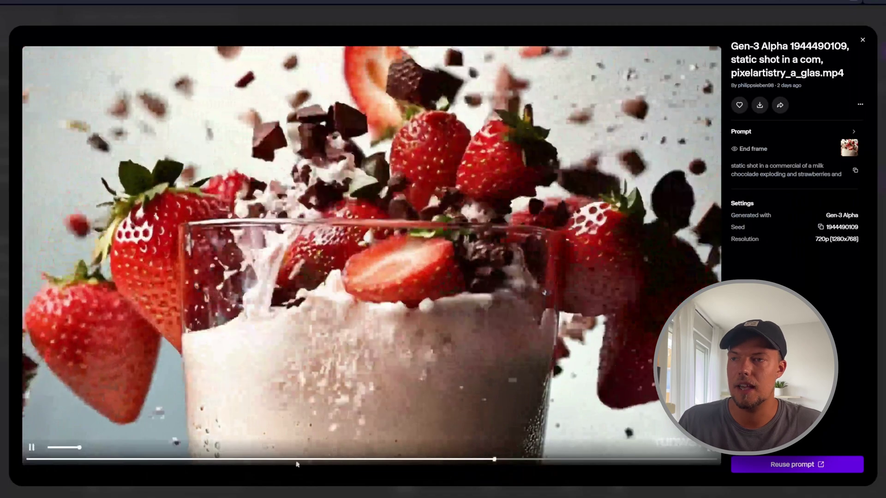
click(681, 459)
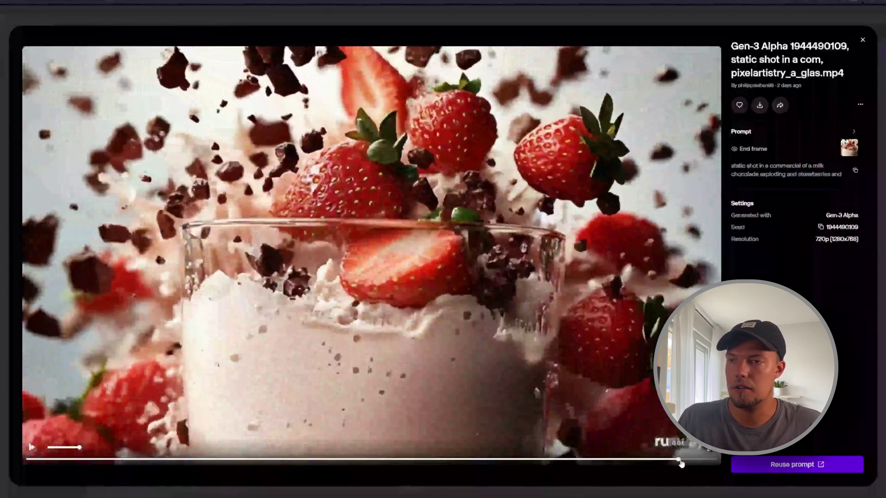
click(681, 460)
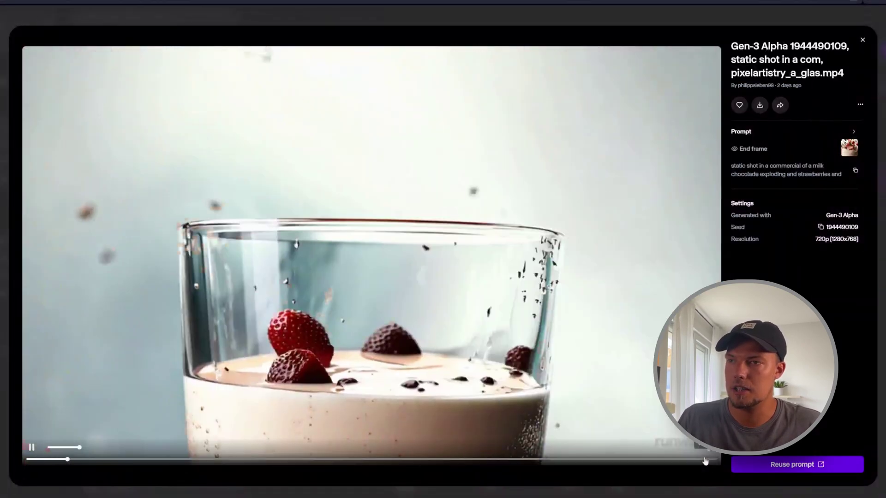
click(705, 460)
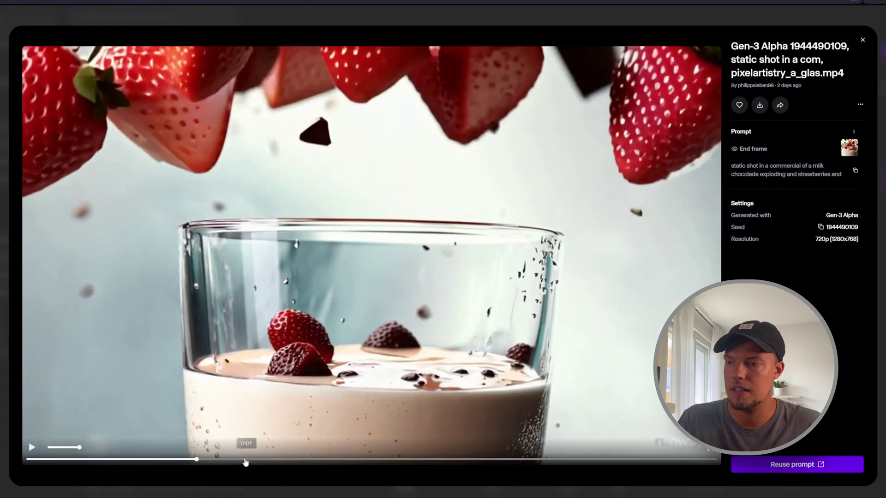
drag(294, 461, 205, 459)
drag(312, 466, 574, 446)
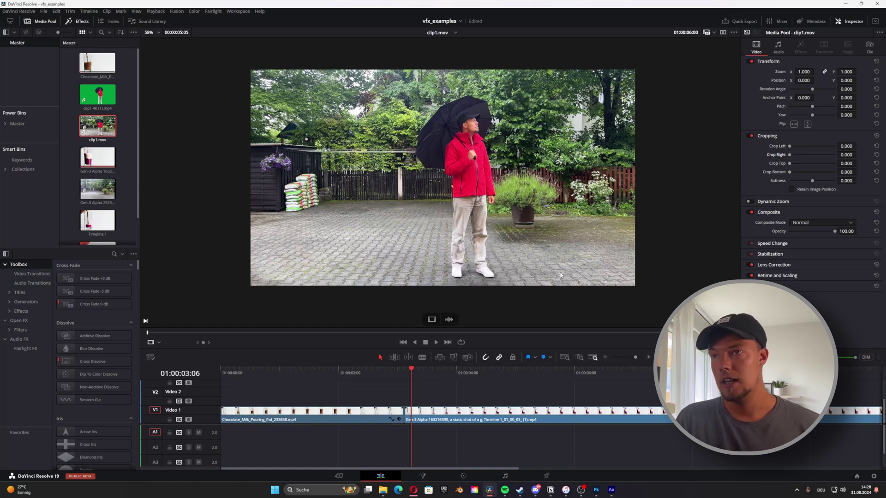
Step: Scrub through clip1.mov in DaVinci Resolve to review the footage of the man in the red jacket with the umbrella
drag(154, 328, 220, 328)
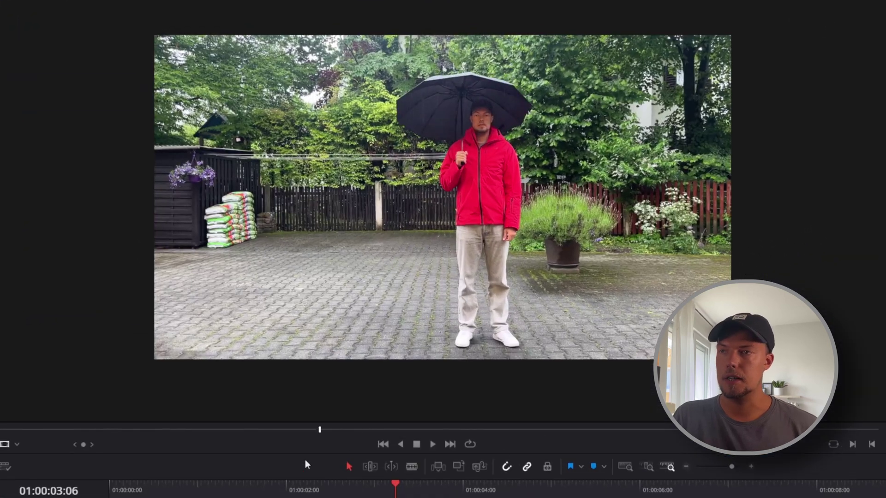
mouse_move(305, 460)
mouse_down()
mouse_move(140, 459)
mouse_move(55, 443)
mouse_move(261, 421)
mouse_move(333, 424)
mouse_up()
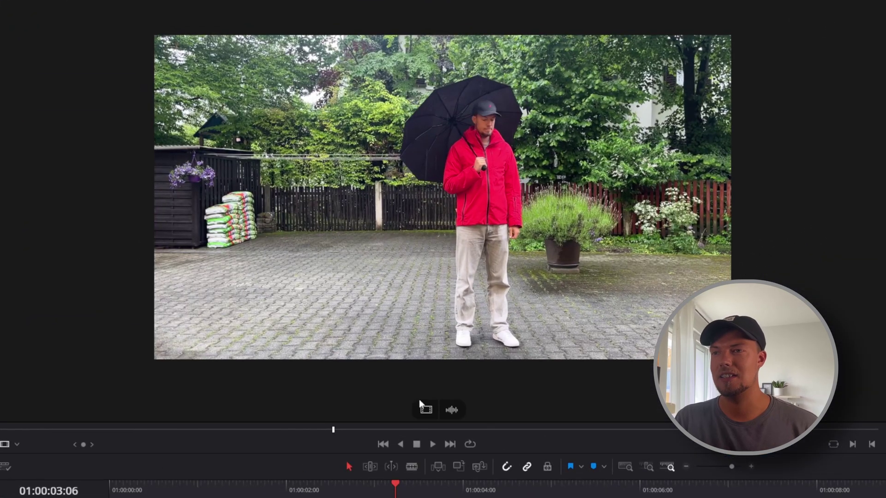
mouse_move(419, 402)
mouse_down()
mouse_move(468, 416)
mouse_move(691, 411)
mouse_up()
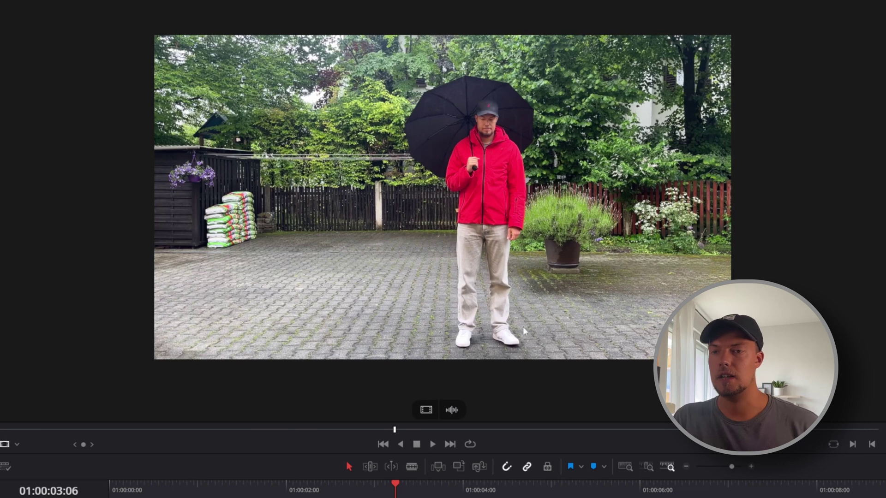
drag(358, 429, 1, 430)
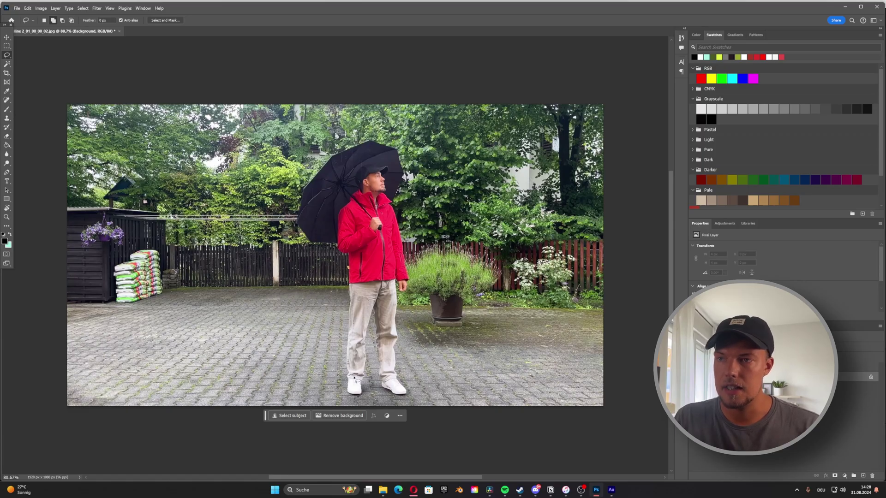
Step: In Photoshop, lasso around the man with the umbrella in the exported still and remove him using Generative Fill without a prompt
mouse_move(342, 369)
mouse_down()
mouse_move(351, 394)
mouse_move(426, 397)
mouse_move(411, 297)
mouse_up()
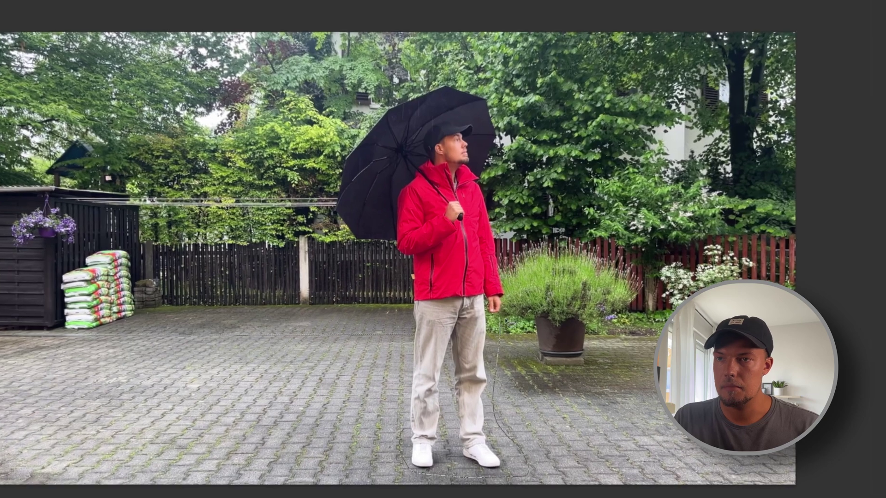
mouse_move(493, 173)
mouse_down()
mouse_move(452, 483)
mouse_move(420, 466)
mouse_up()
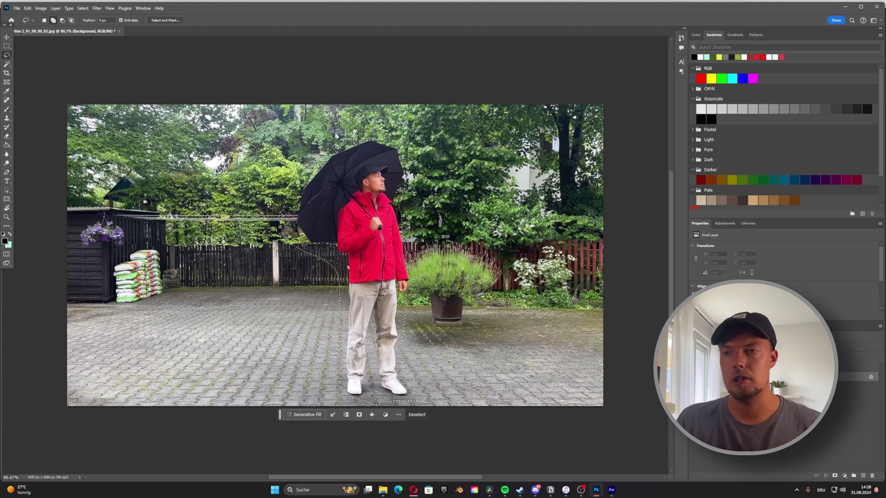
click(316, 415)
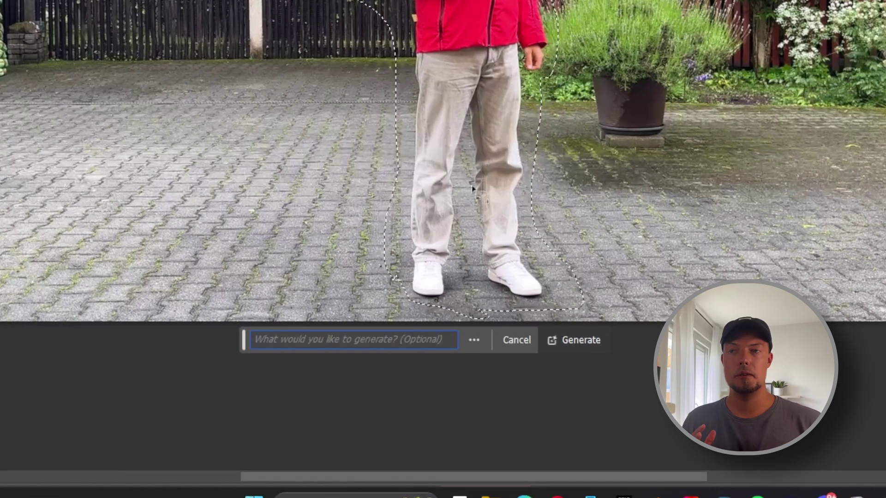
click(593, 347)
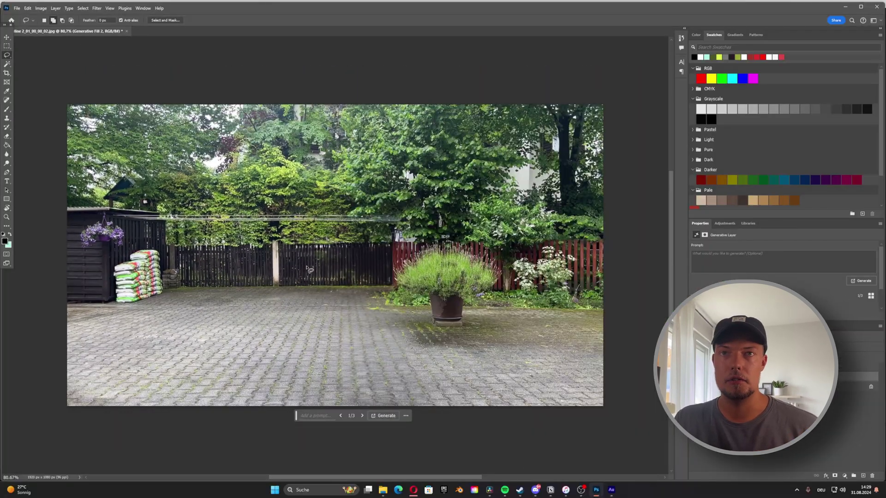
Step: Open the Export As options for the cleaned background still without the man
click(16, 8)
mouse_move(71, 132)
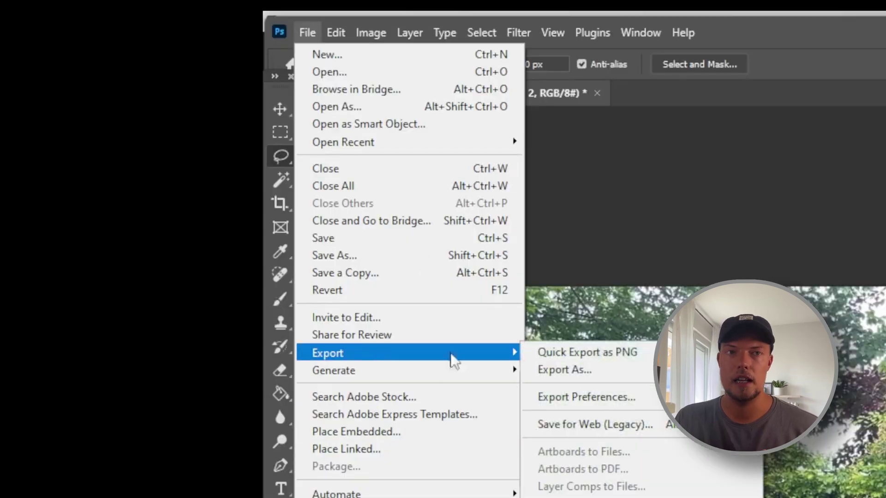
click(566, 369)
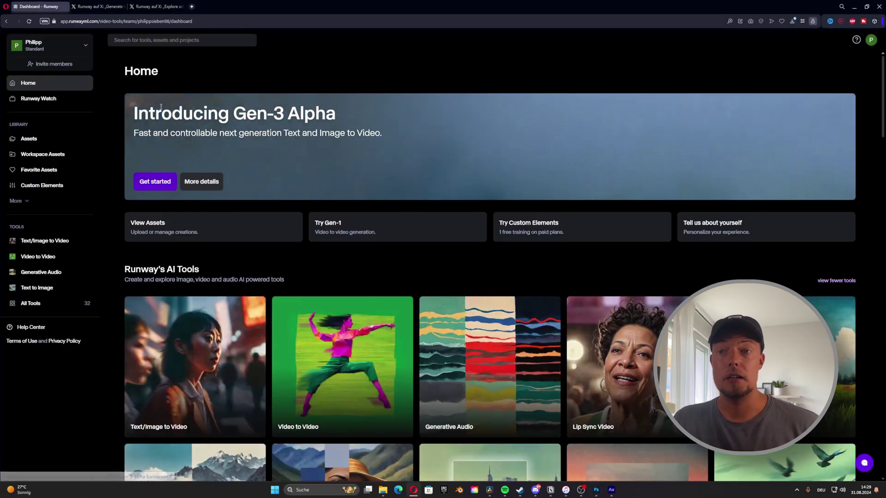
Step: In Runway Gen-3 Alpha, load the empty courtyard still Timeline 1_01_00_06_02.jpg from the assets as the first frame
click(161, 182)
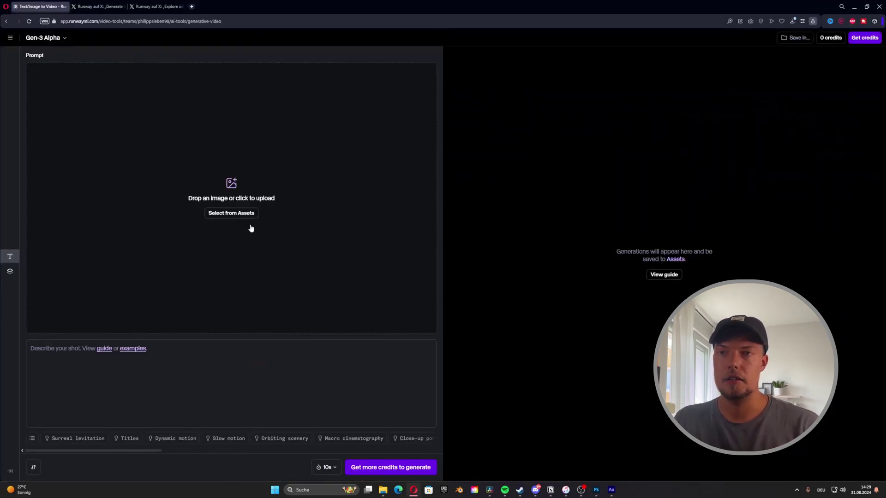
click(245, 218)
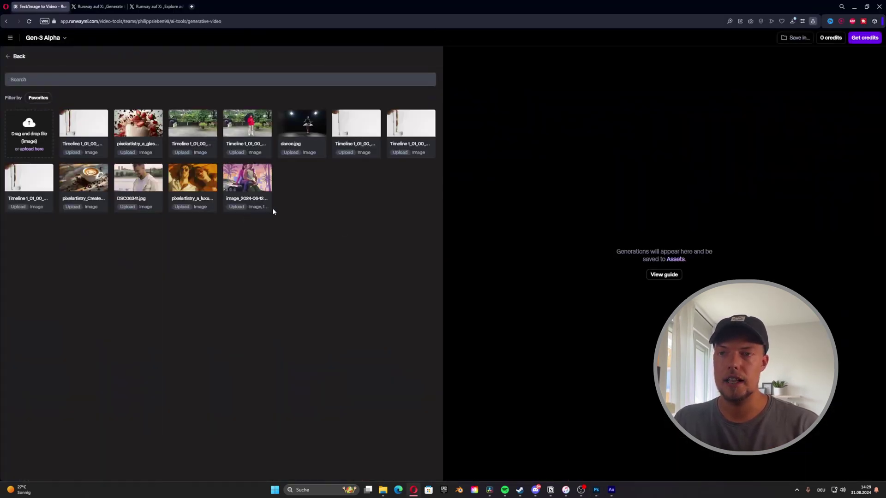
click(194, 133)
click(221, 323)
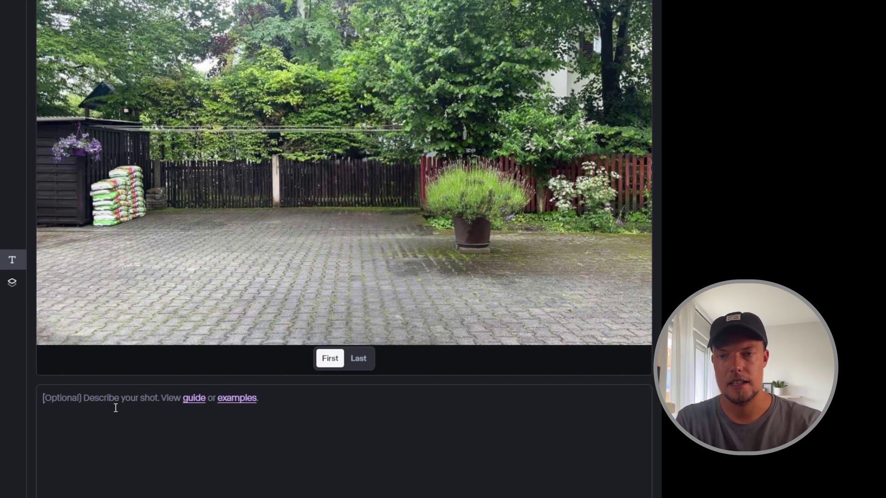
Step: Enter the prompt "static camera, it is pouring heavy rain" and choose the video duration
click(78, 355)
text(static camera, it i)
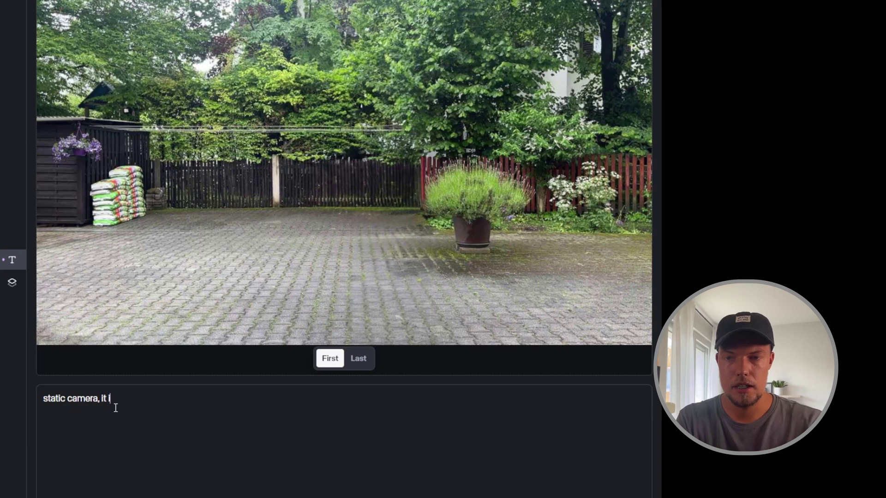
text(s pouring heavy rain)
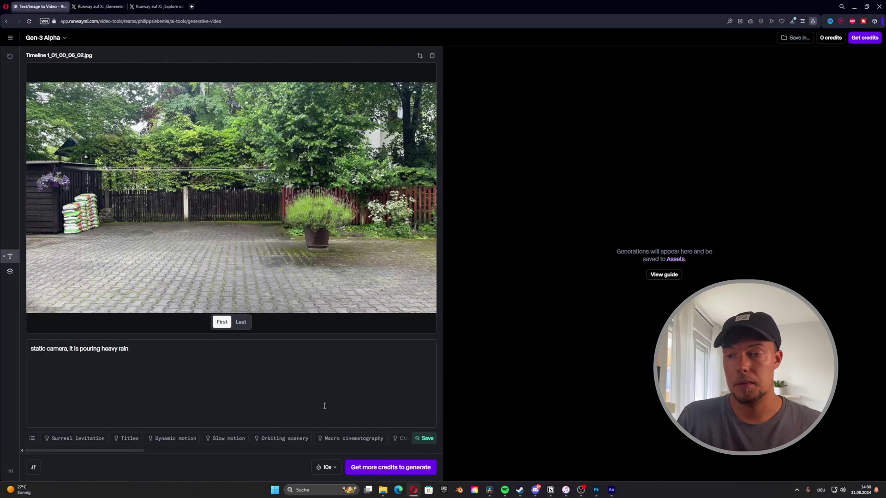
click(325, 467)
click(328, 435)
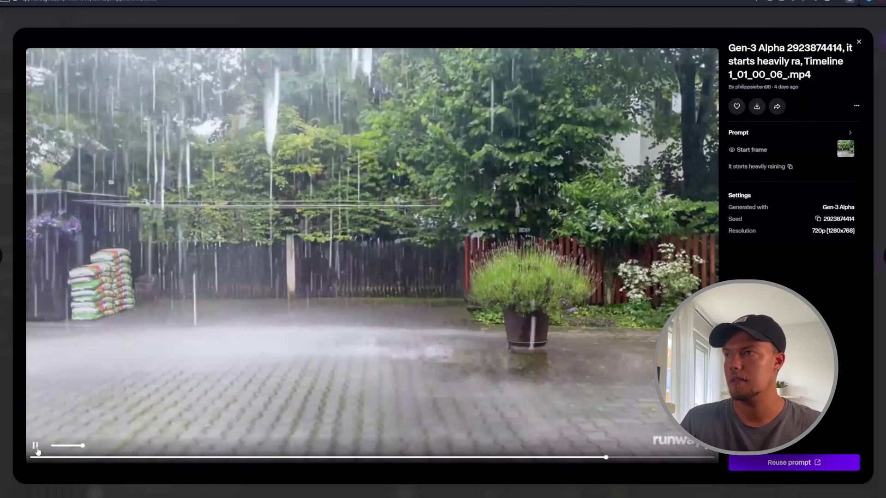
click(324, 331)
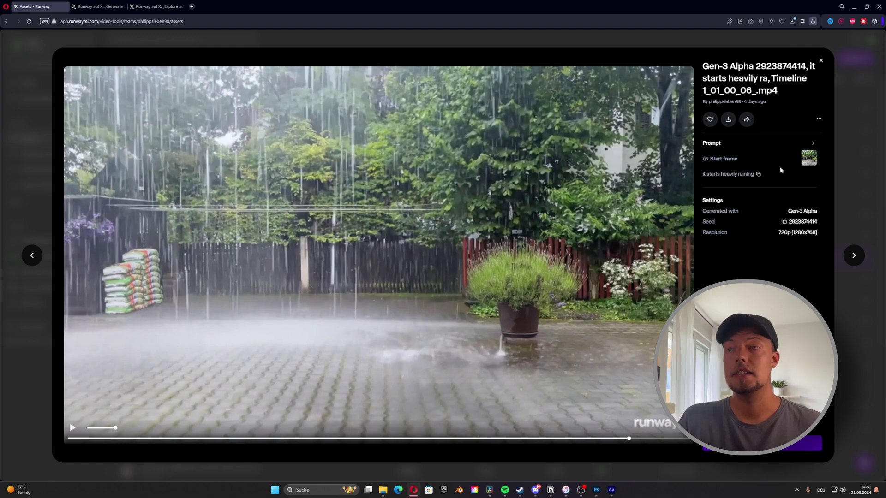
click(820, 60)
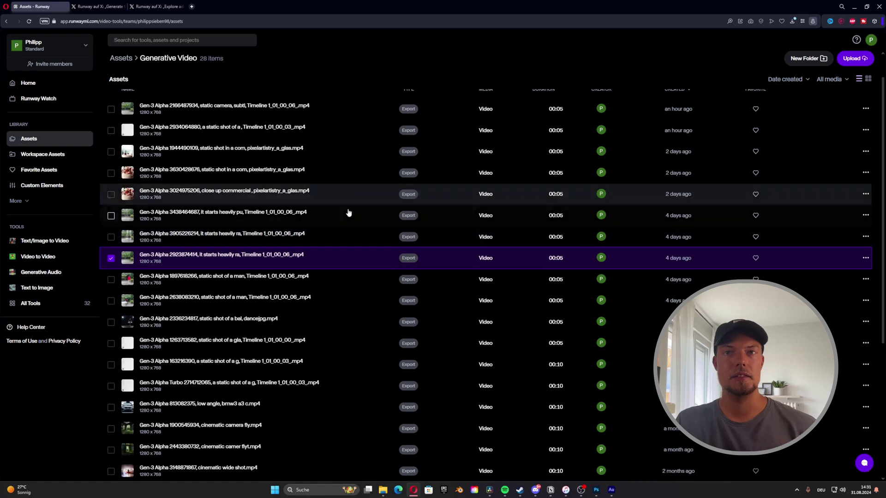
Step: Open the Green Screen tool and load clip1.mov from the private assets for masking
click(51, 89)
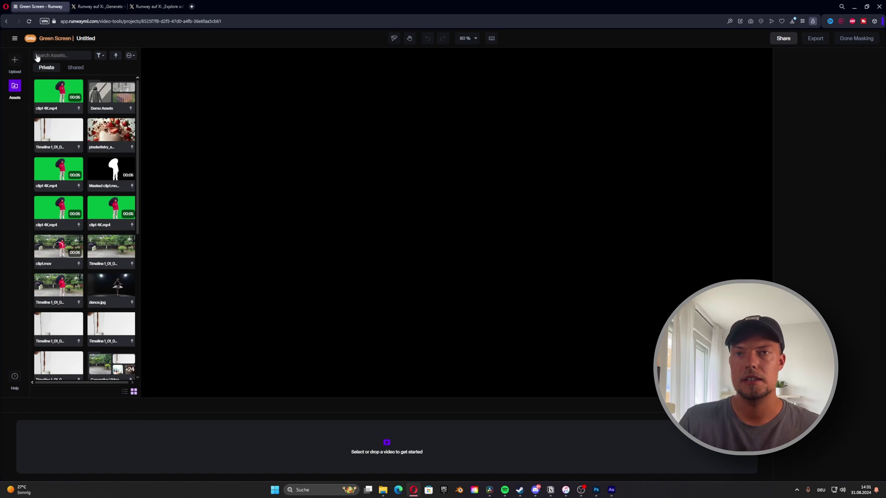
scroll(100, 114, down, 1)
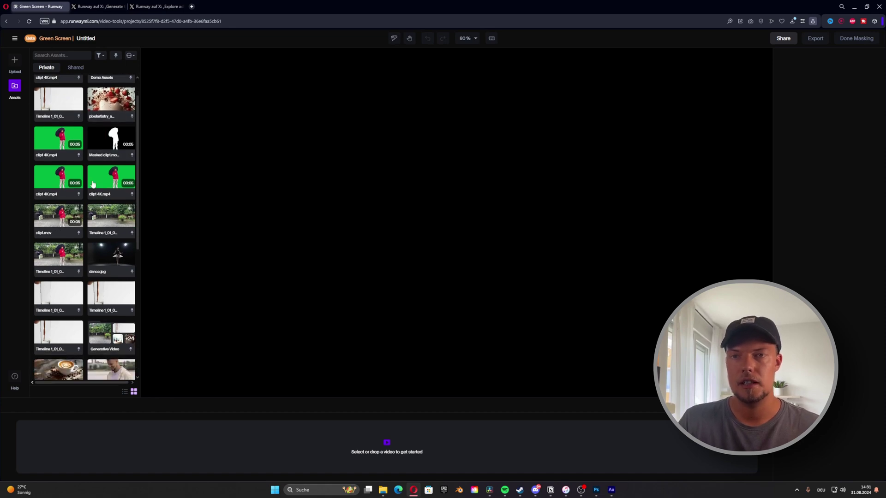
click(55, 220)
double_click(54, 220)
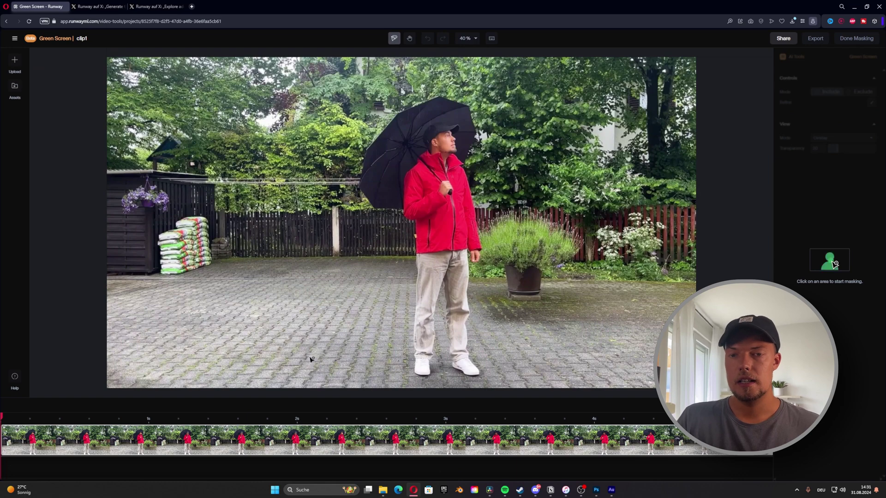
Step: Mask the man in the red jacket together with his whole umbrella, and check the tracked mask along the clip
drag(4, 418, 262, 415)
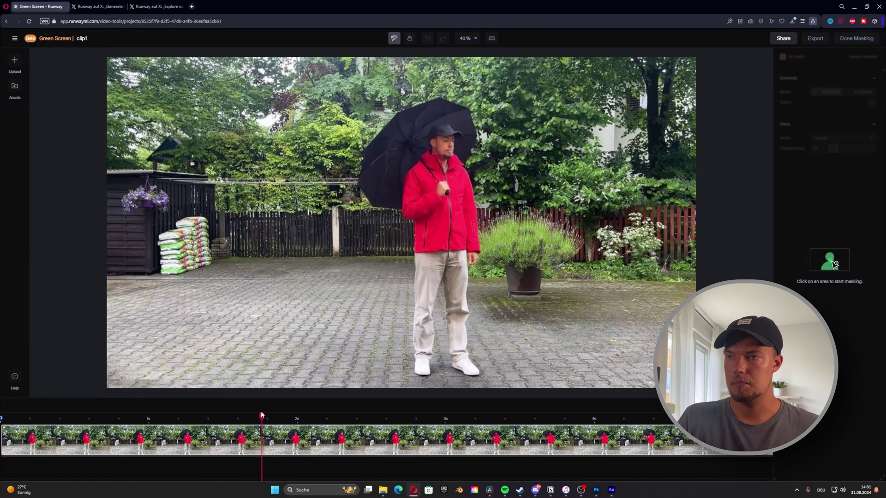
click(451, 215)
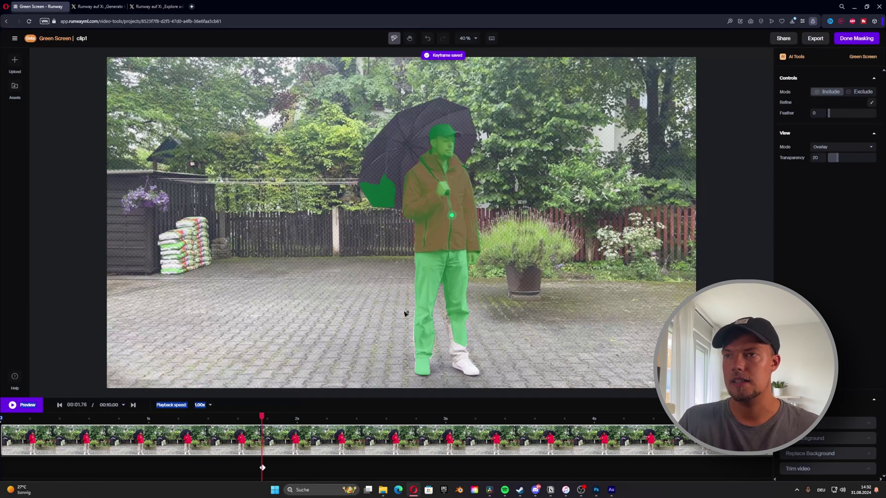
click(404, 132)
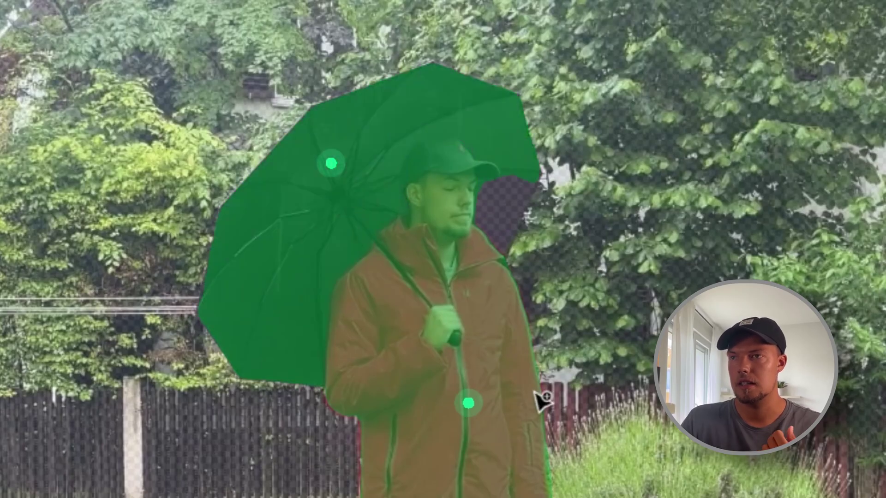
click(496, 198)
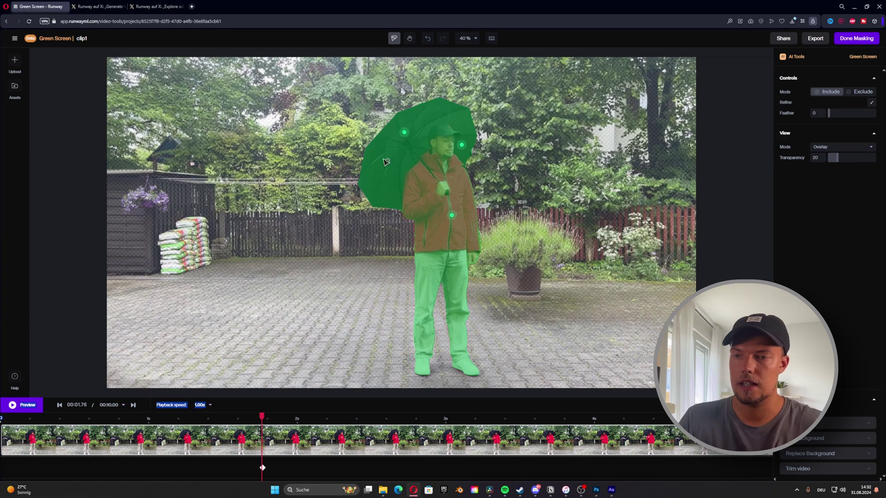
drag(263, 417, 161, 417)
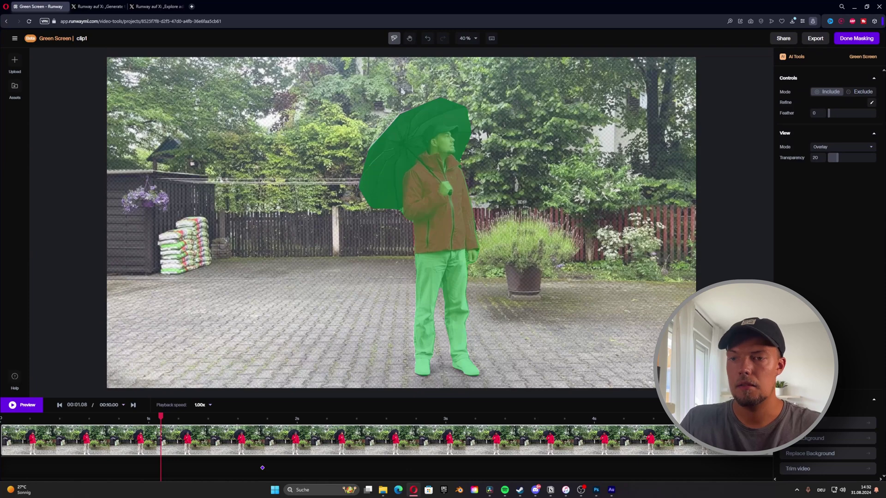
drag(223, 418, 577, 418)
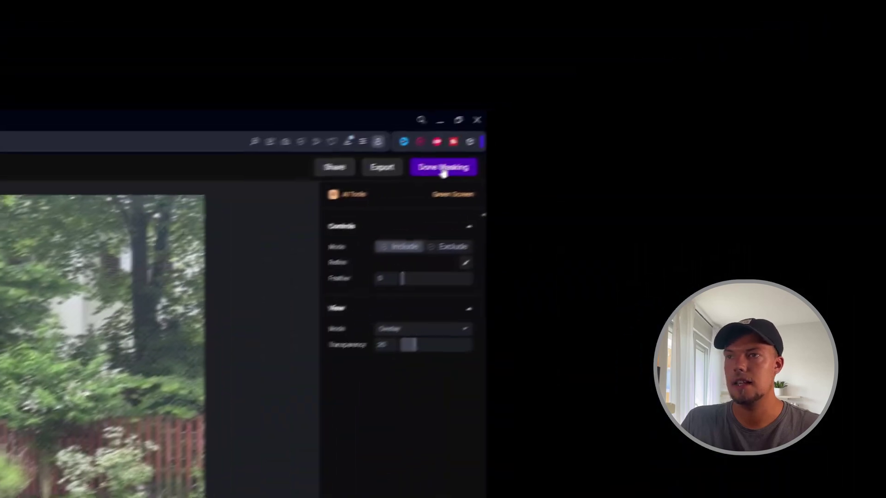
Step: Finish masking and export the green-screen clip as a 4K MP4 named clip1 4K
click(856, 39)
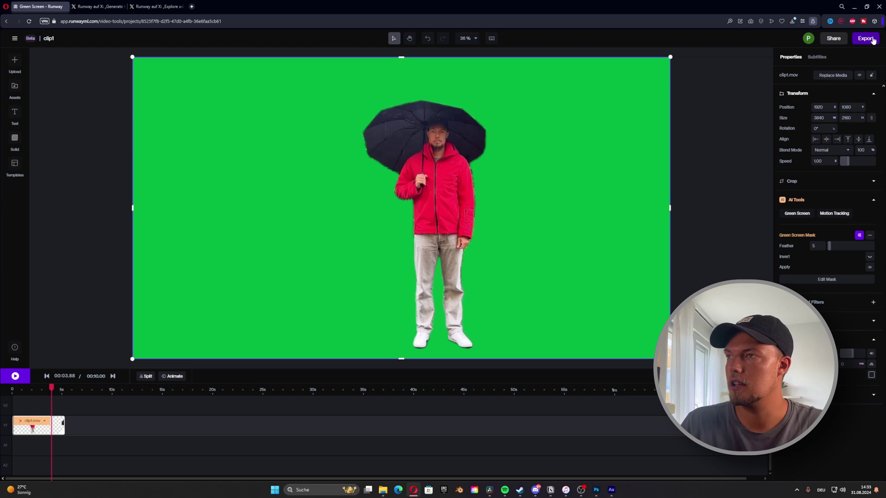
click(871, 40)
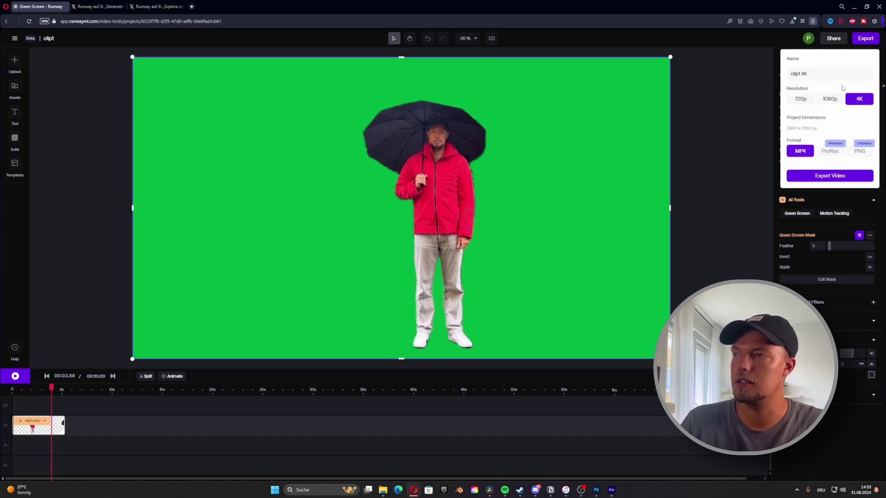
click(840, 179)
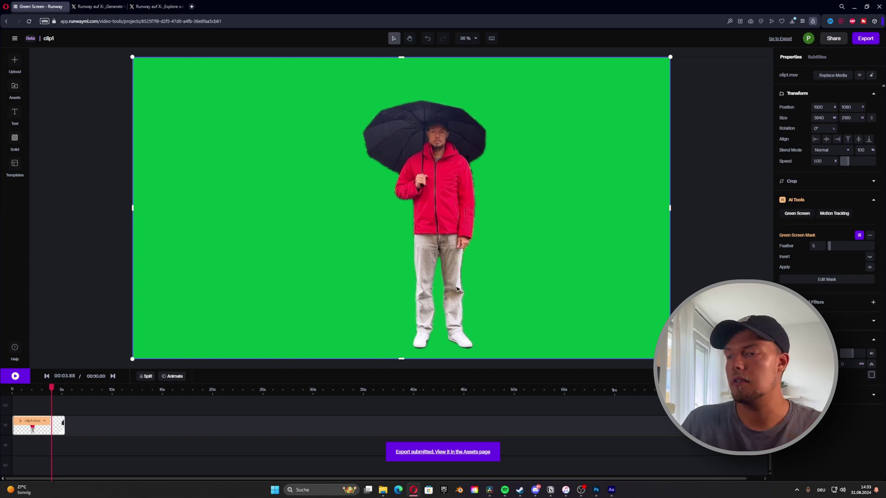
Step: Switch to DaVinci Resolve and create a new timeline in the vfx_examples project
click(489, 493)
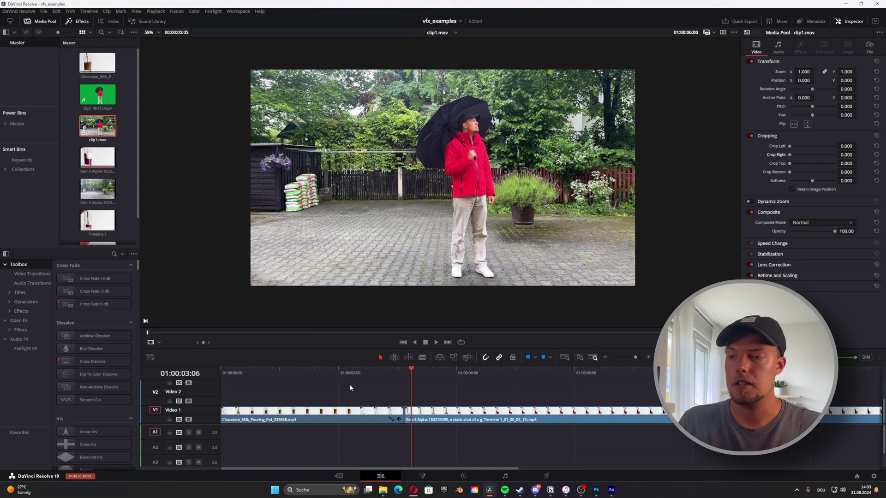
click(412, 493)
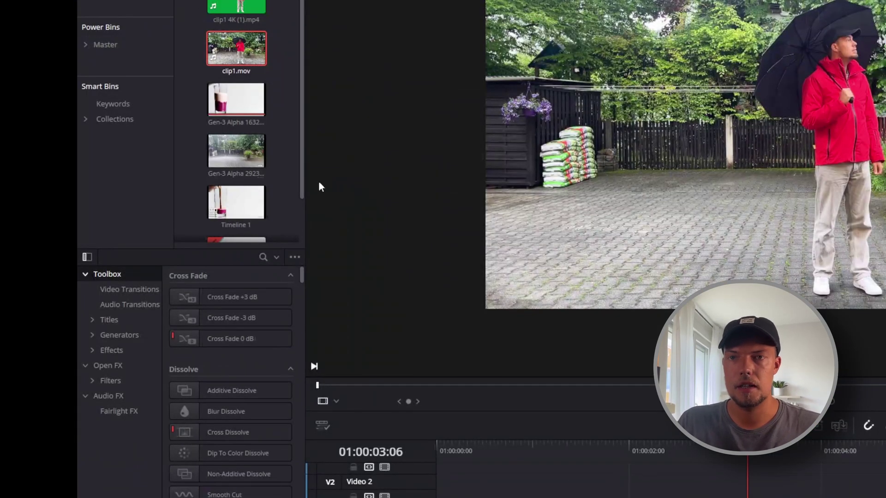
right_click(279, 208)
mouse_move(295, 214)
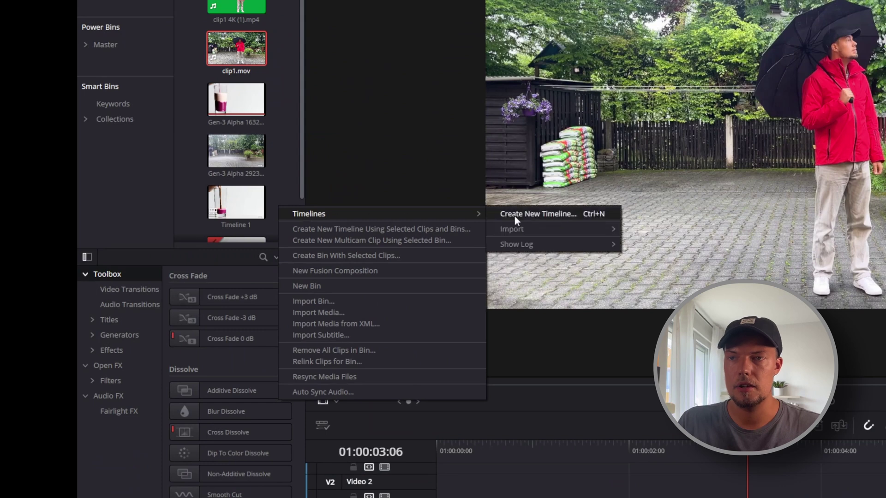
click(516, 220)
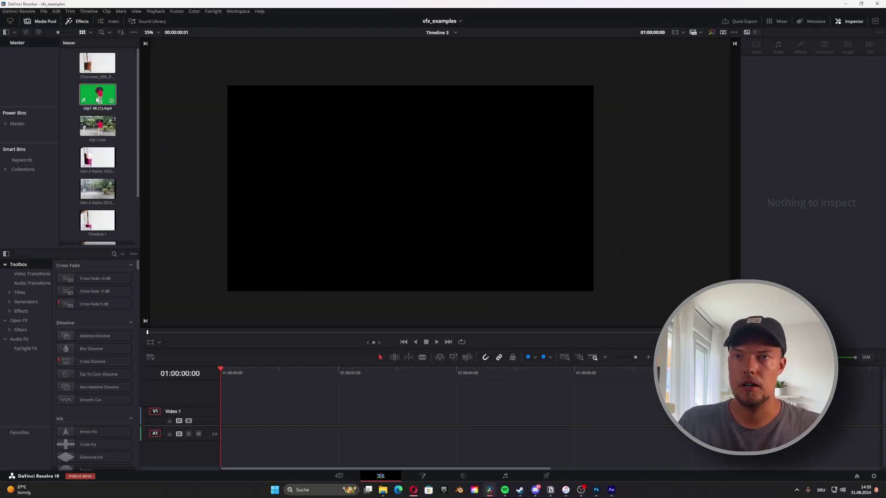
Step: Place clip1 4K (1).mp4 on Video 2 at the start of the new timeline and play it back
click(96, 98)
drag(95, 95, 258, 400)
key(space)
key(space)
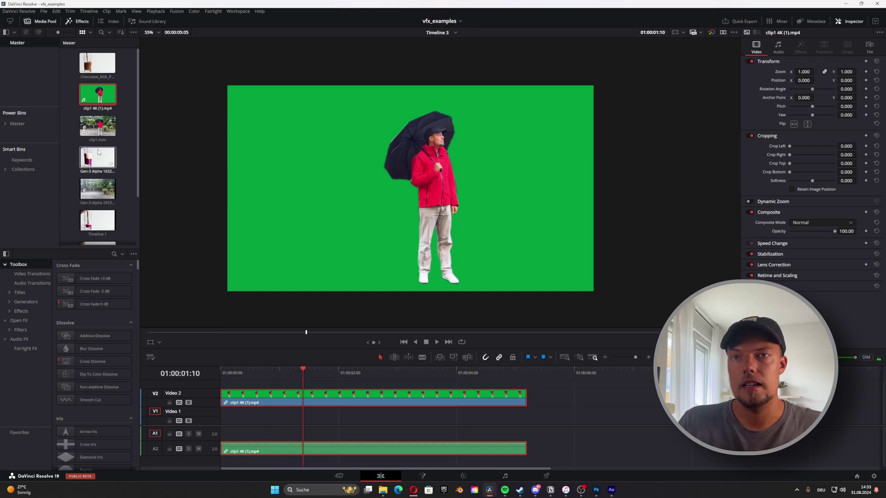
click(98, 126)
scroll(95, 178, down, 1)
drag(97, 159, 599, 422)
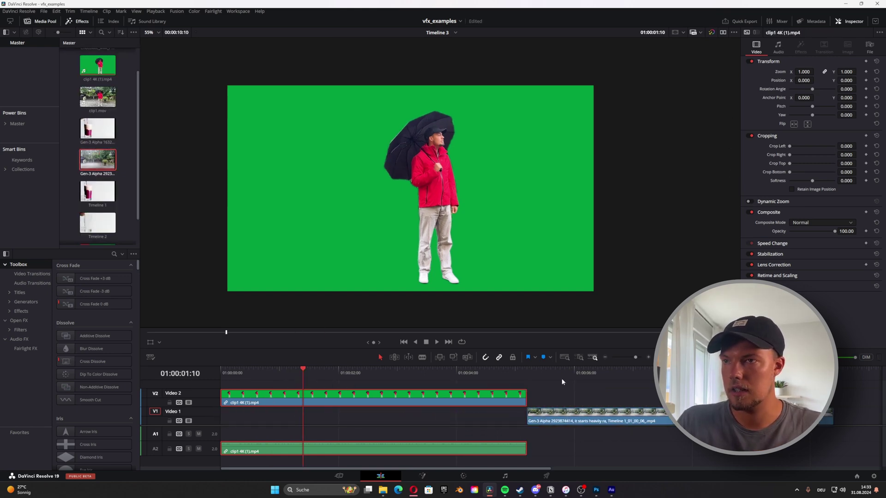
click(559, 371)
key(space)
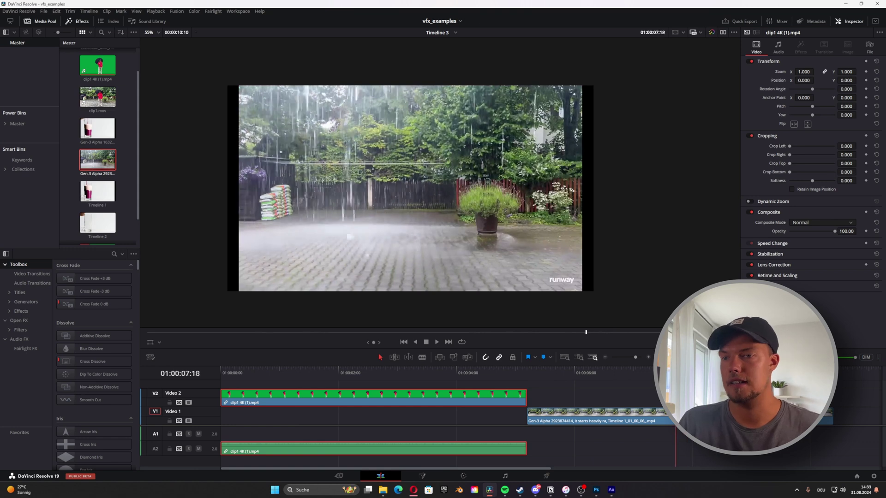
click(587, 418)
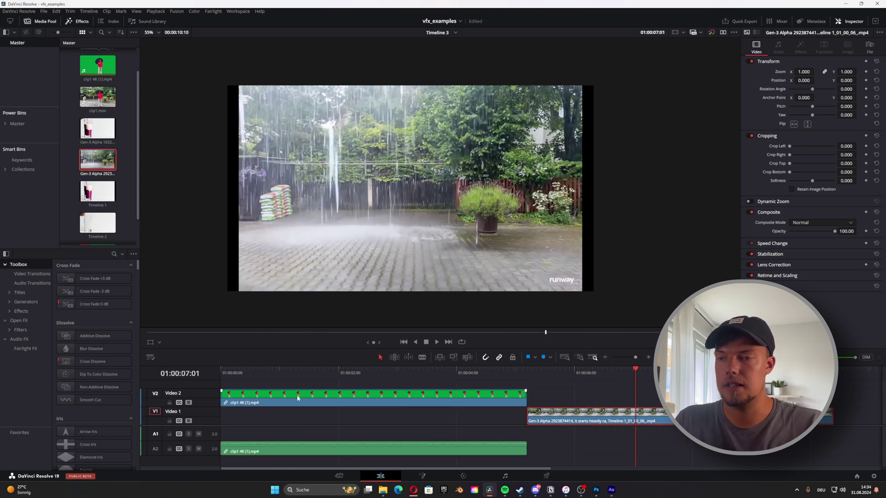
Step: Open the green-screen clip in Fusion and insert a 3D Keyer node between MediaIn1 and MediaOut1
click(243, 372)
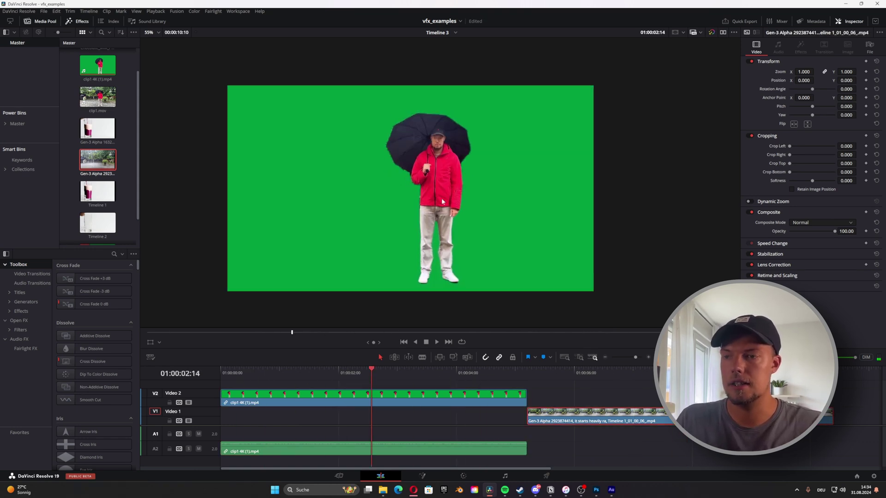
click(401, 405)
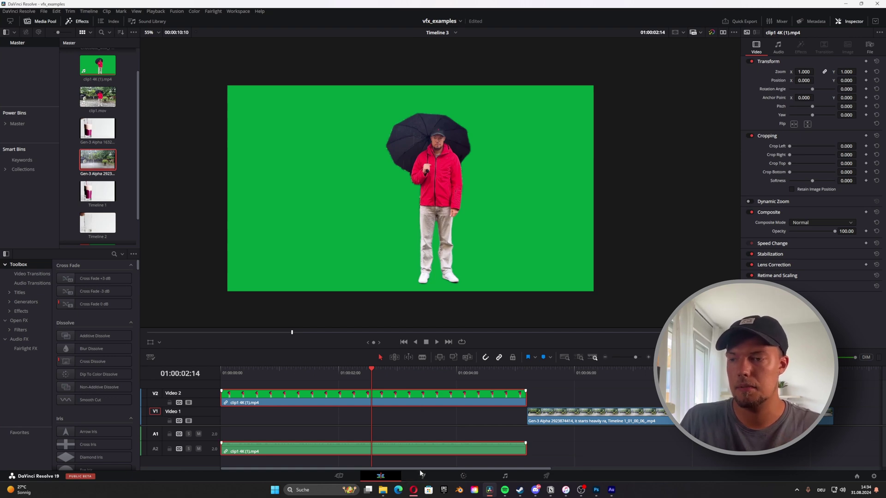
click(421, 476)
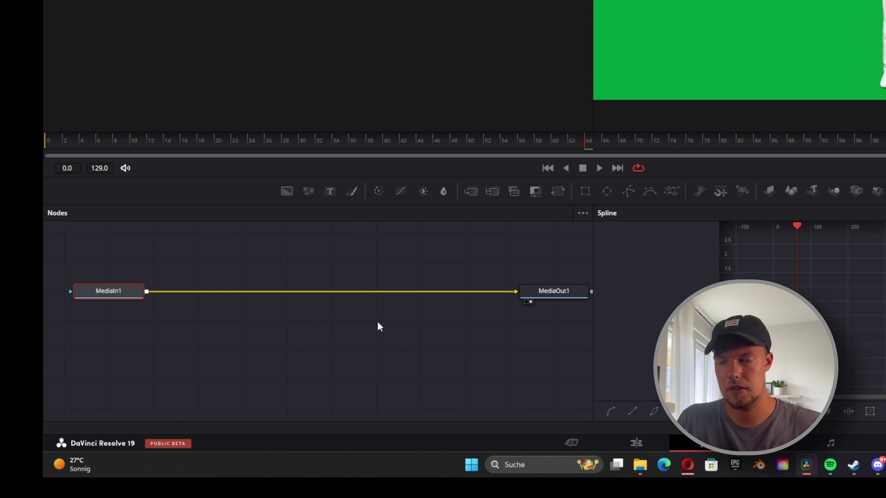
key(shift+space)
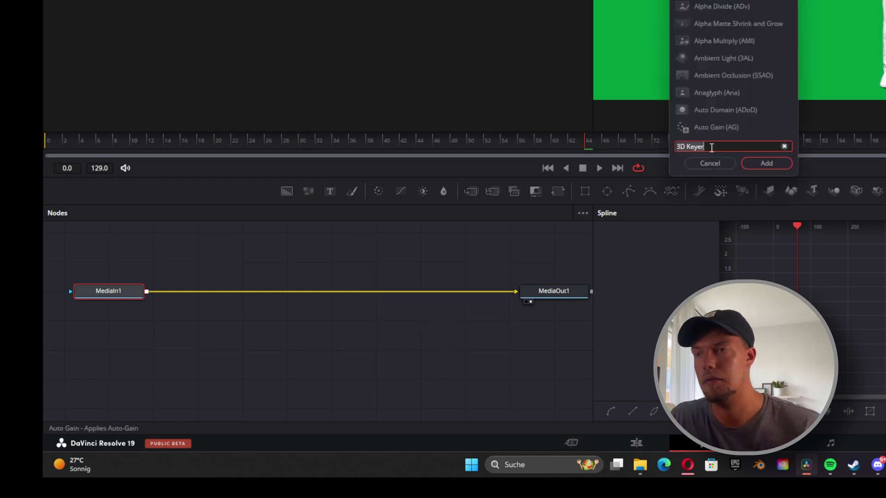
click(772, 165)
drag(205, 292, 333, 295)
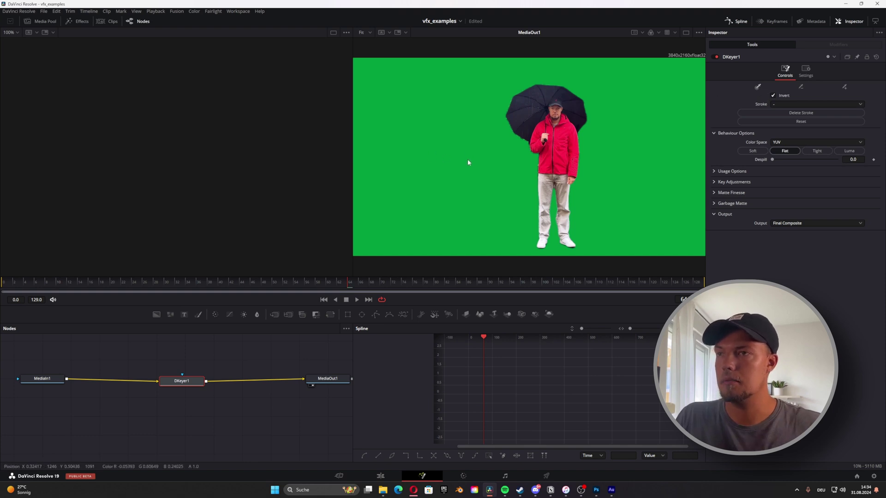
Step: Sample the green background with the 3D Keyer to key it out and set Despill to 1.0
drag(468, 160, 512, 159)
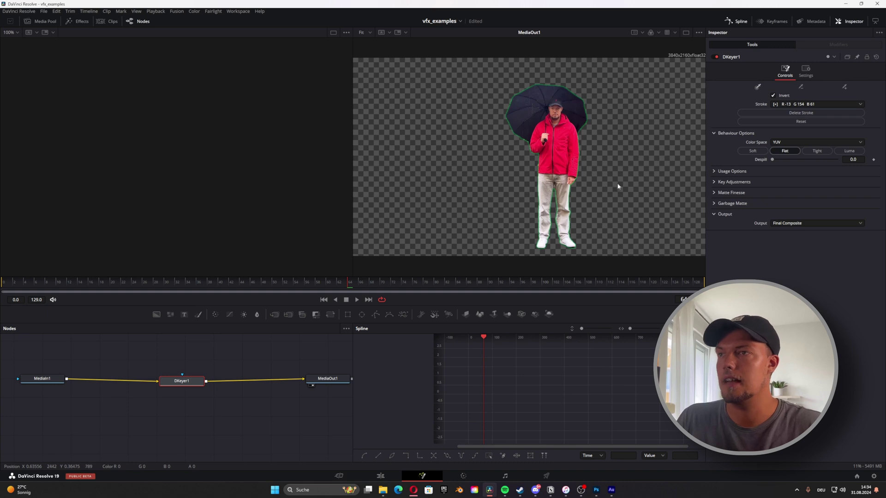
scroll(544, 170, up, 2)
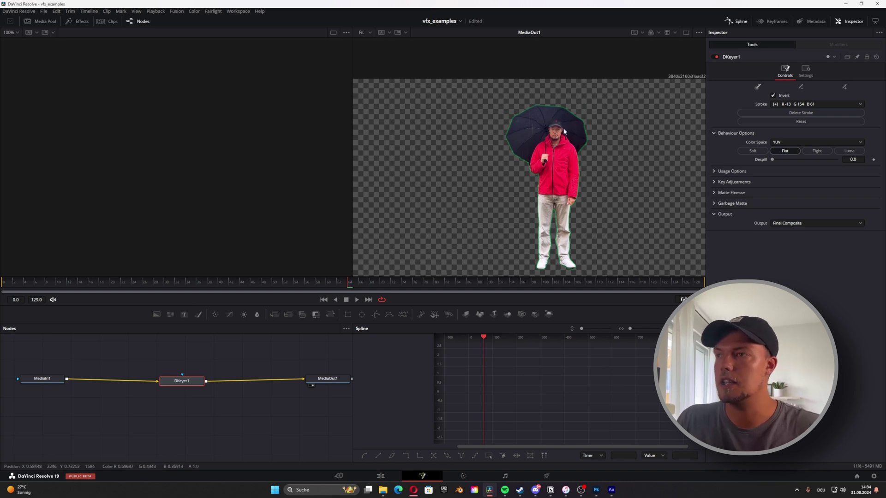
scroll(611, 192, up, 2)
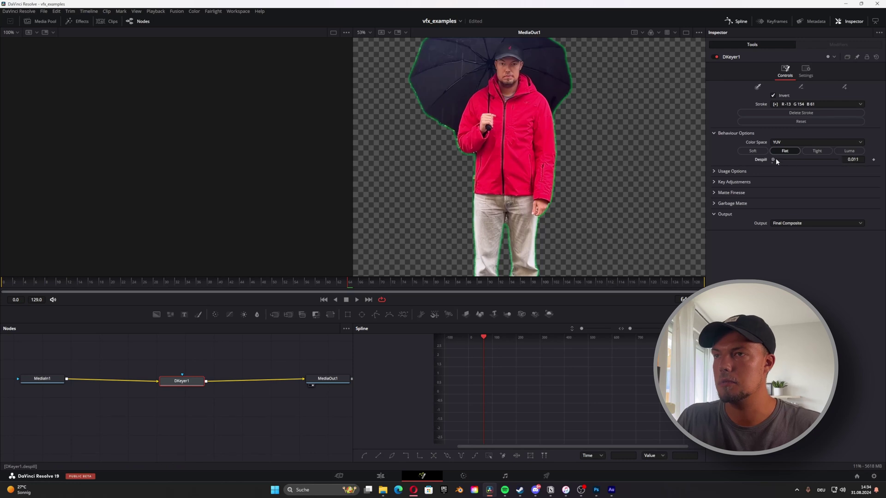
drag(773, 159, 806, 166)
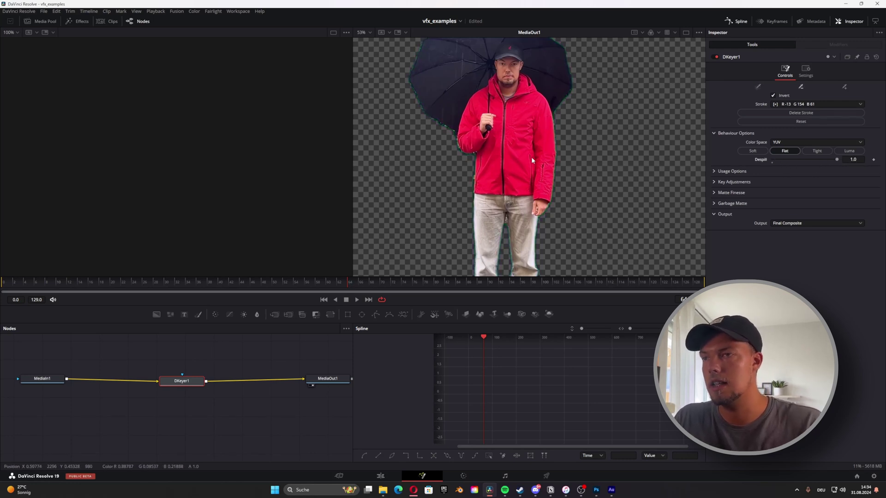
Step: Examine the keyed man's edges up close, especially around the trouser legs, at several frames of the clip
scroll(545, 175, down, 2)
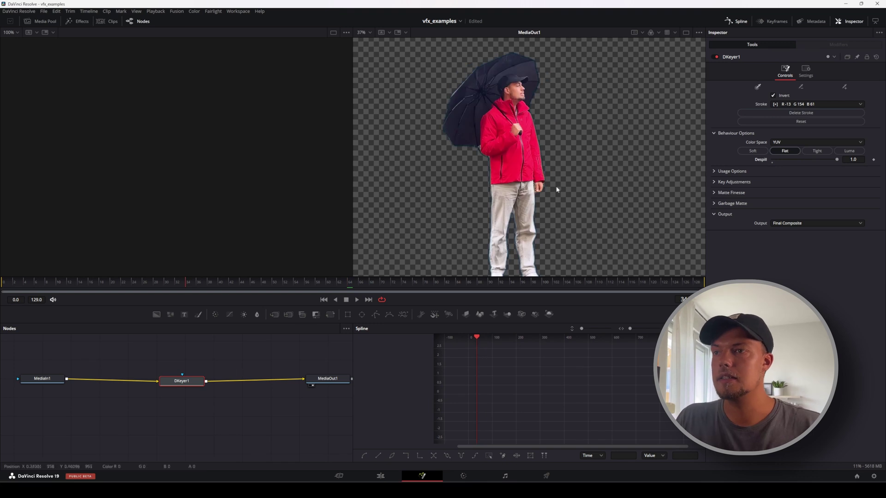
scroll(542, 221, down, 1)
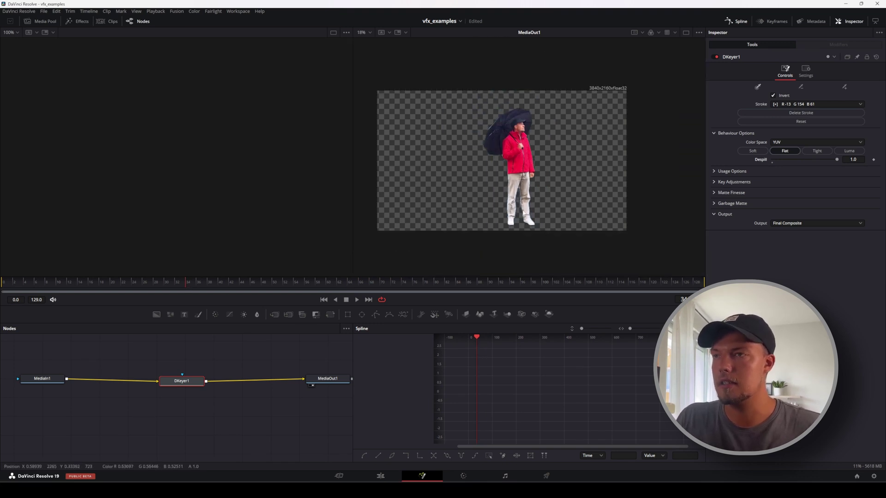
scroll(536, 152, up, 8)
scroll(549, 180, down, 5)
scroll(521, 150, up, 5)
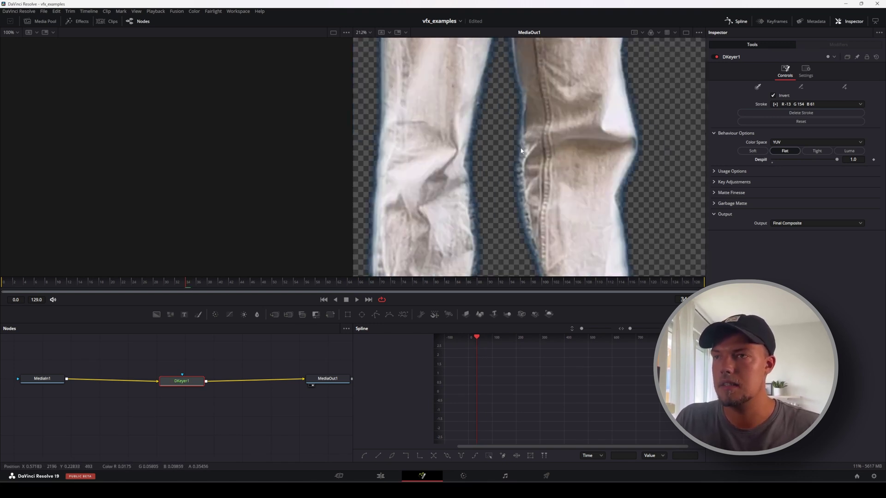
scroll(532, 180, down, 5)
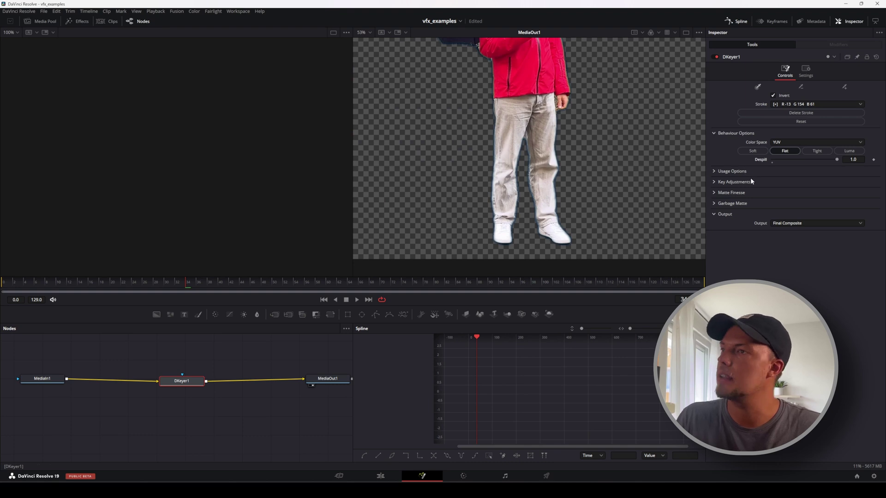
scroll(517, 115, down, 3)
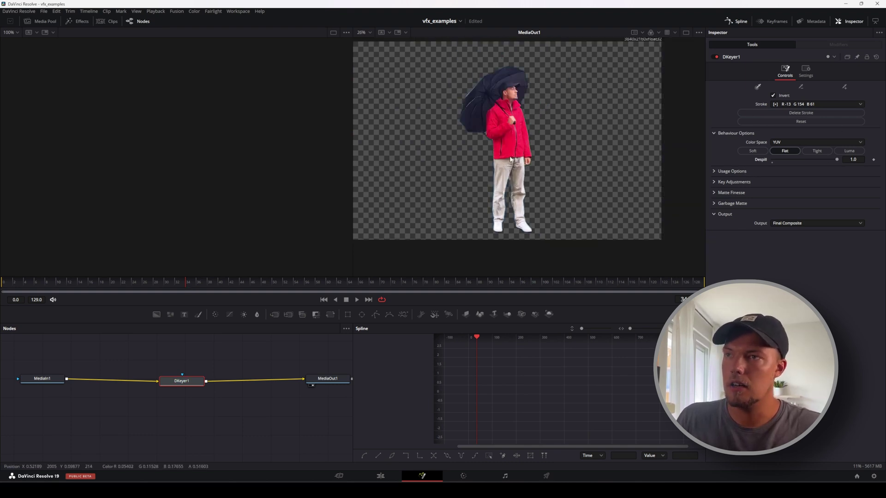
scroll(514, 98, up, 7)
scroll(513, 98, down, 4)
scroll(513, 99, down, 1)
click(254, 282)
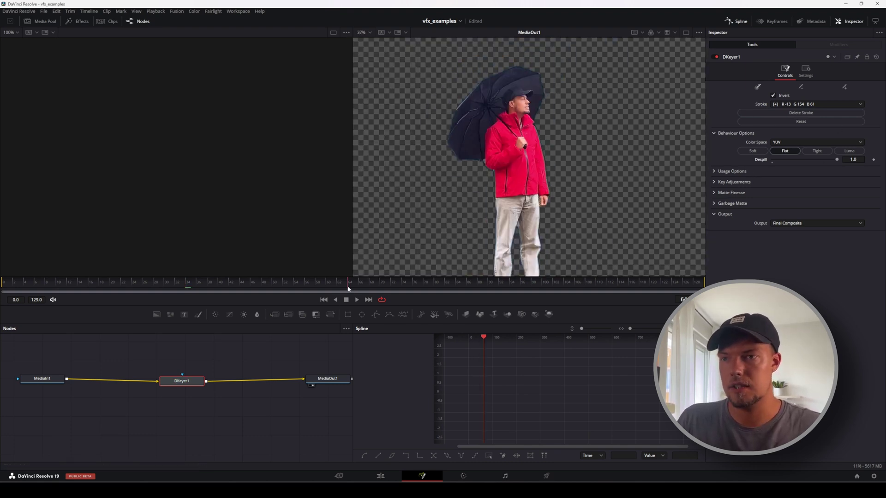
scroll(551, 173, down, 2)
scroll(529, 239, up, 2)
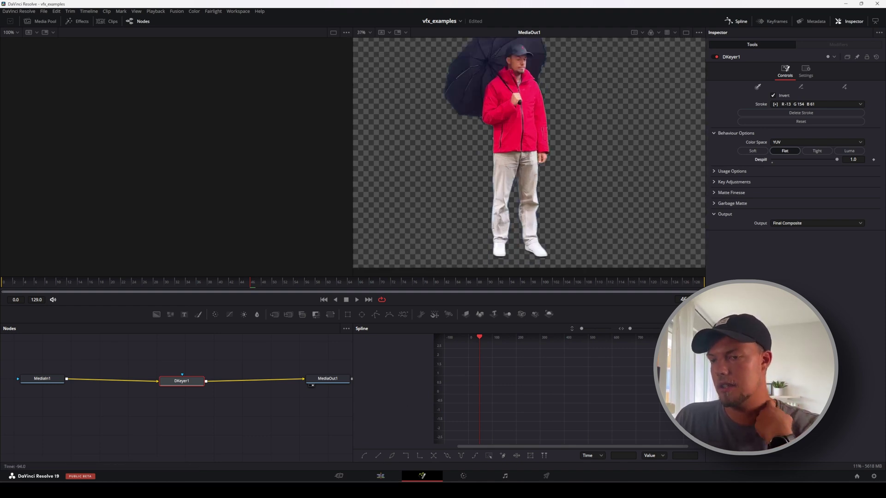
Step: On the Edit page, move the rain video to the start of Video 1 beneath the keyed clip and play the composite
click(377, 478)
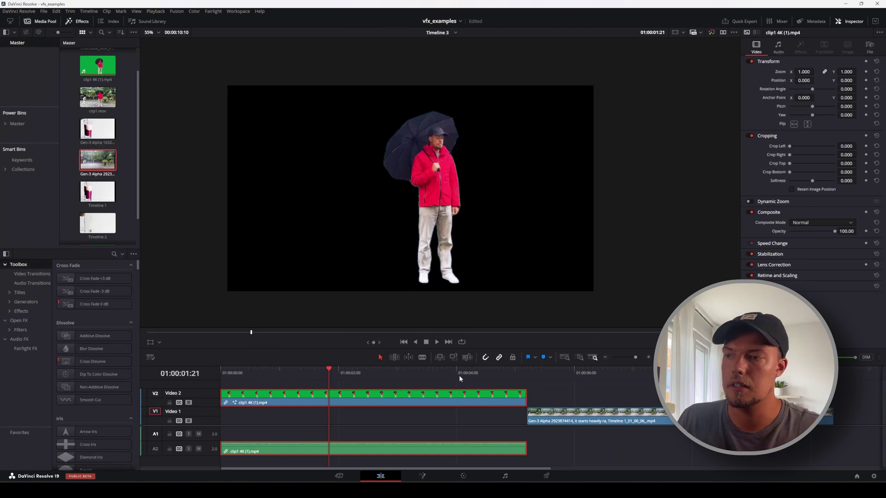
click(557, 401)
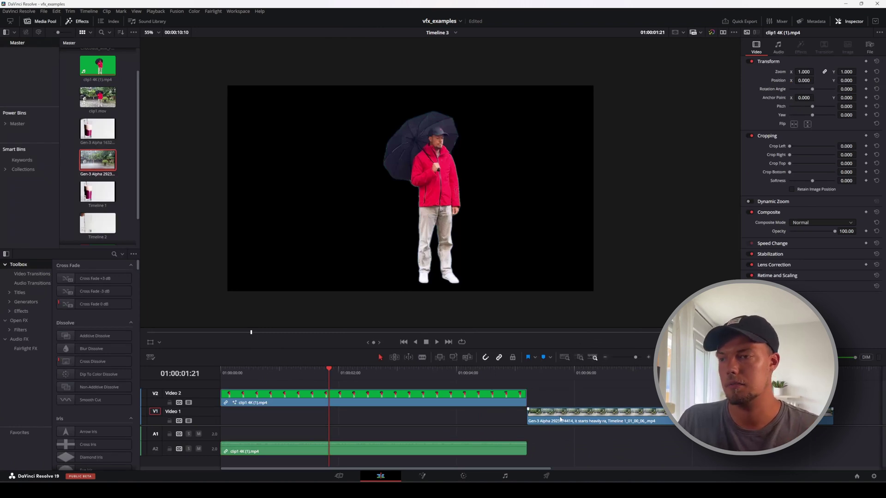
drag(561, 418, 248, 424)
key(Home)
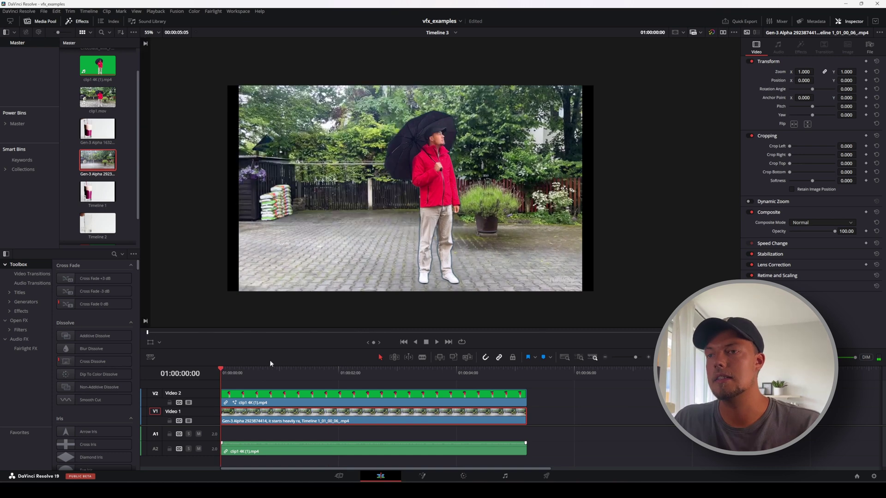
key(space)
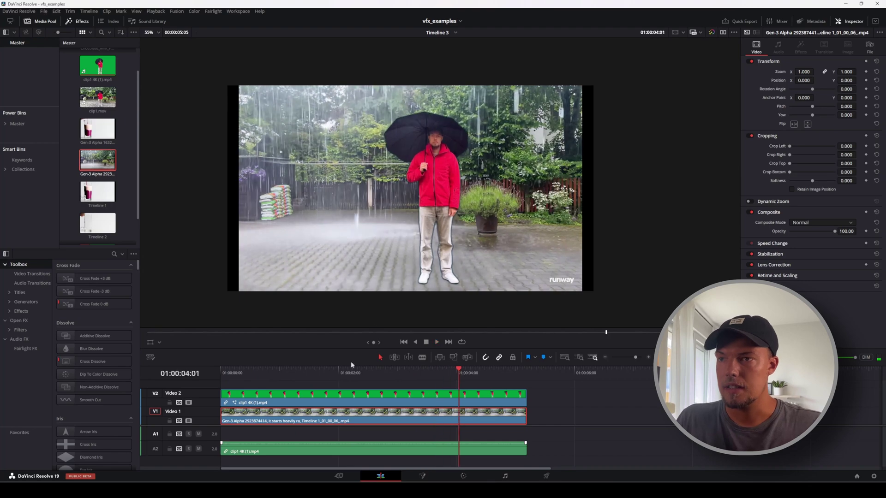
Step: Clean the fringe around the legs with the keyer's Key Adjustments: Chroma Tolerance 50.0, Chroma Softness 55.1, Chroma Tilt 0.054 and Chroma Shift -0.006
scroll(431, 279, up, 3)
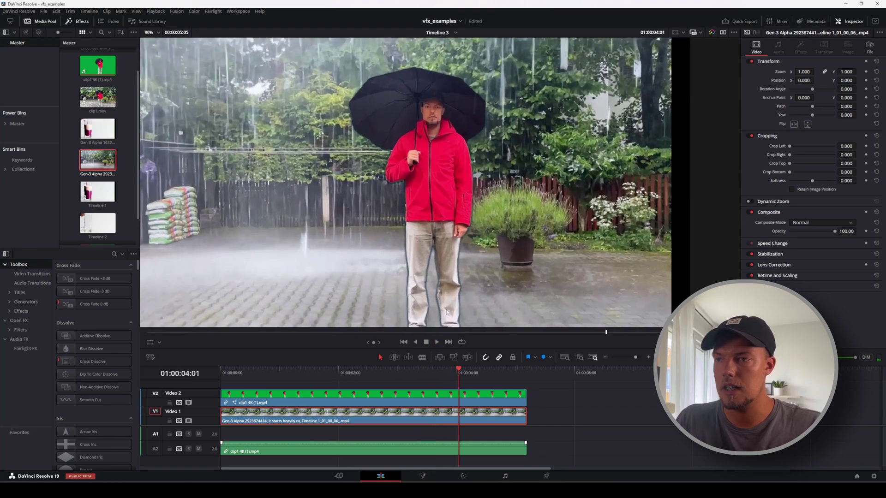
scroll(452, 242, up, 3)
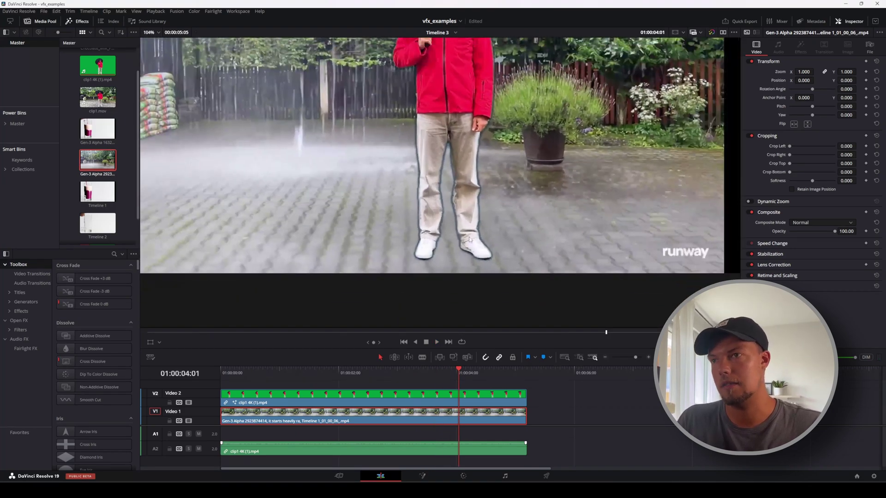
scroll(452, 295, down, 5)
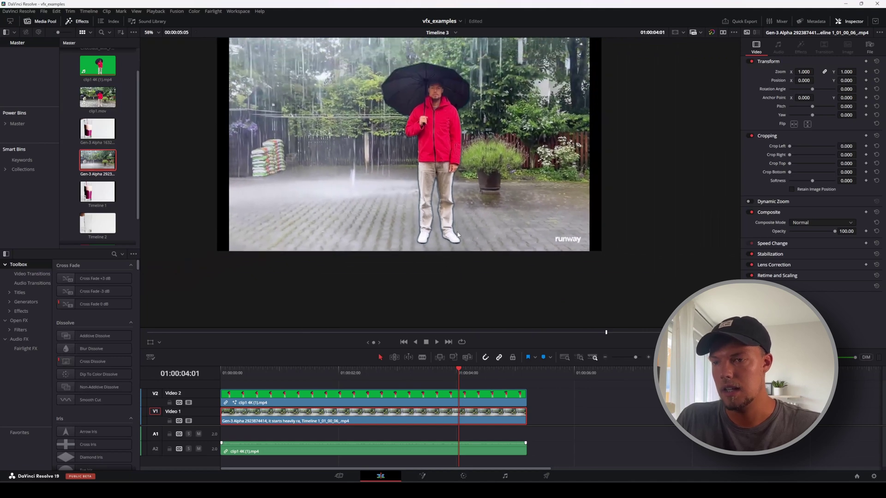
click(422, 476)
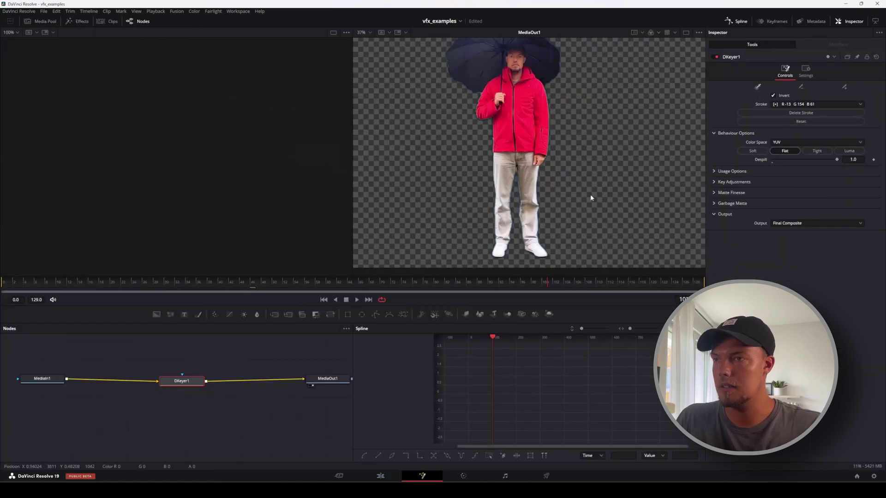
scroll(526, 152, up, 3)
scroll(522, 147, up, 4)
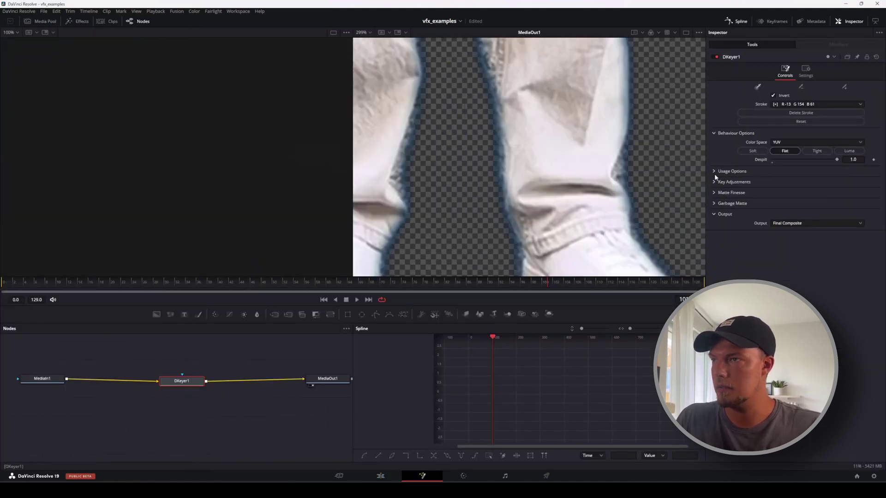
click(714, 172)
scroll(516, 201, down, 3)
click(713, 227)
drag(809, 305, 786, 305)
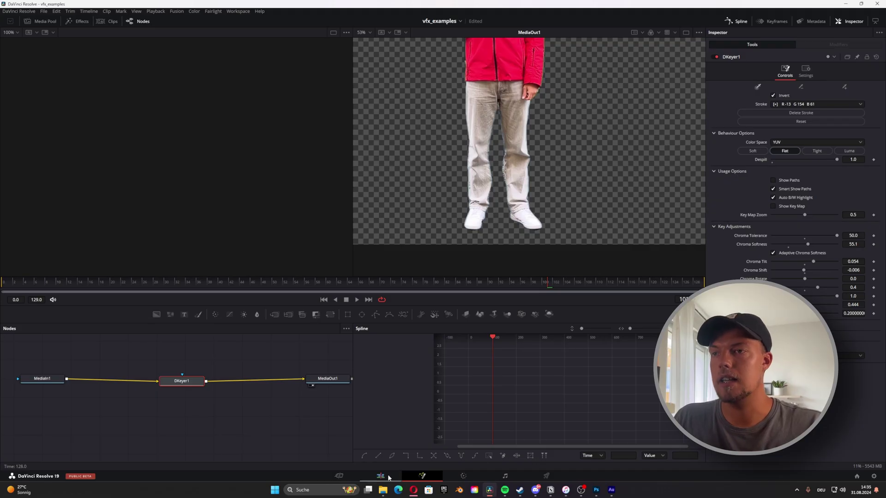
Step: Return to the Edit page and play the rain composite repeatedly from the start to check the refined key
click(387, 476)
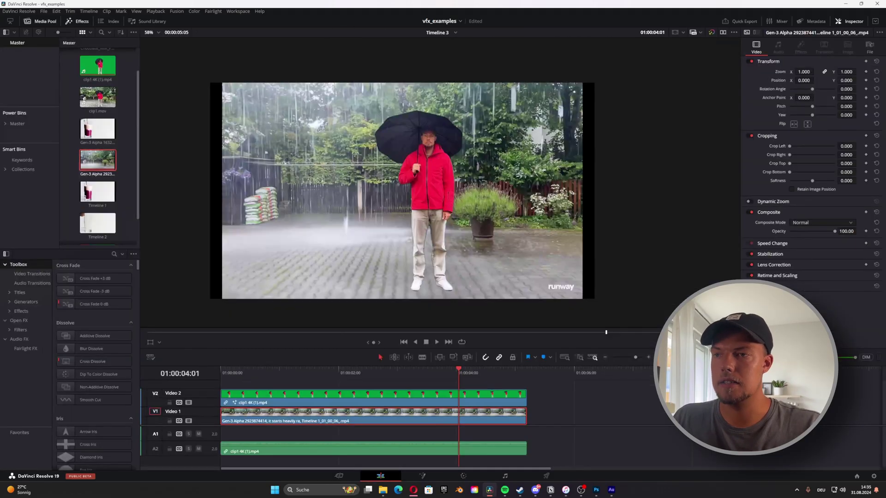
drag(425, 368, 203, 375)
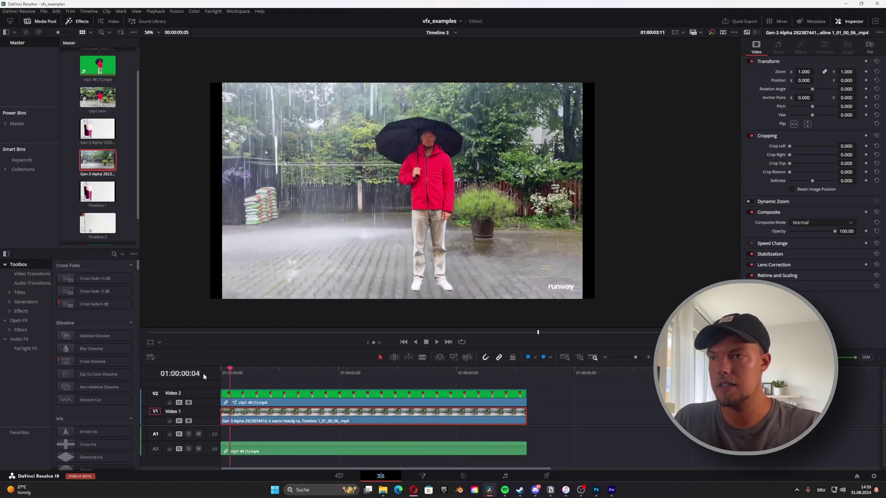
key(space)
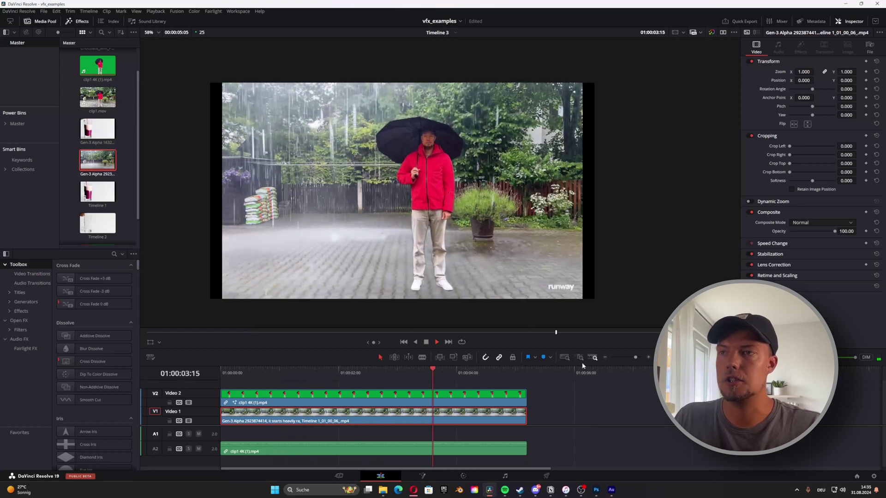
click(412, 377)
key(Home)
key(space)
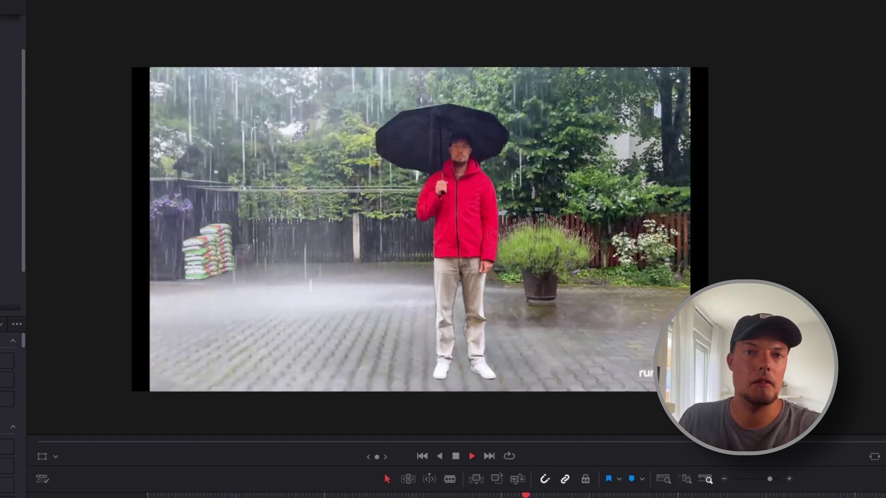
key(space)
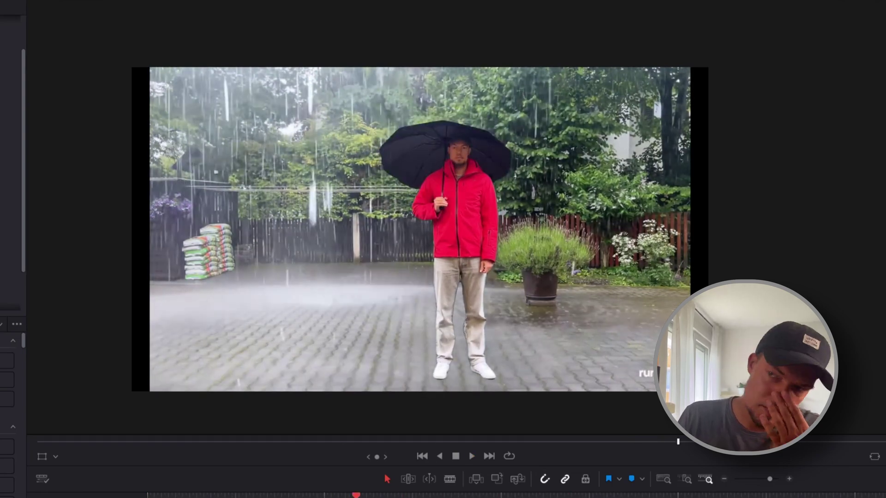
key(Home)
key(space)
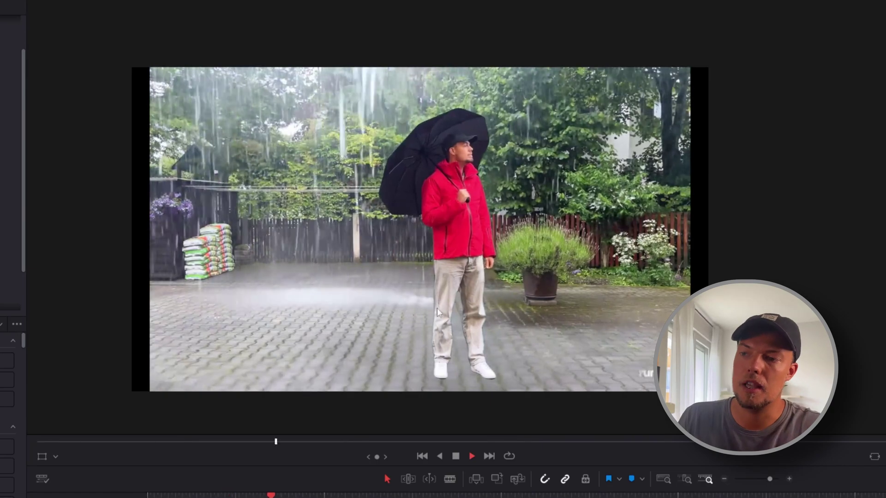